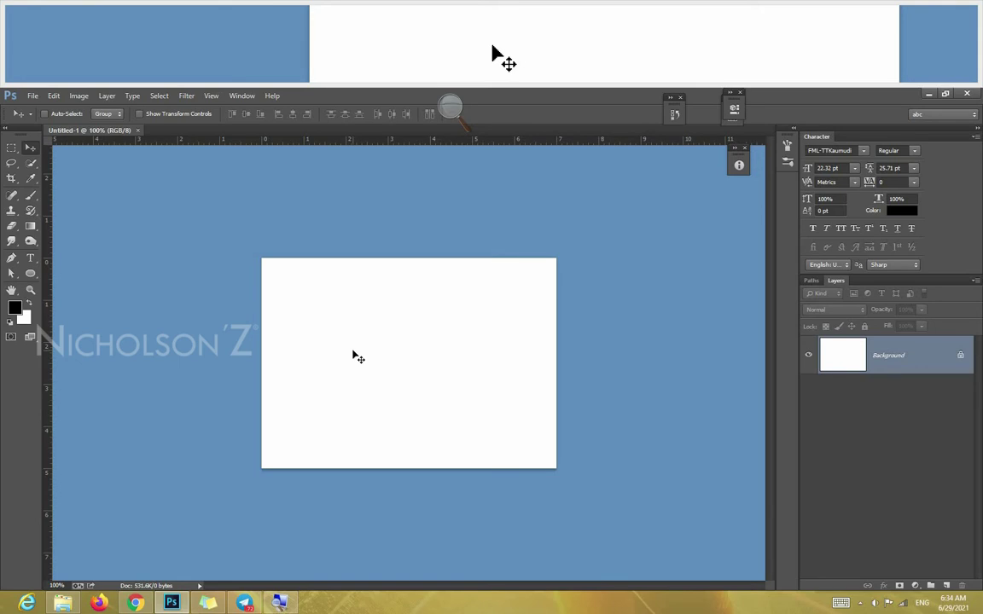
- Activate the Brush tool and set its opacity to 100%
key("b")
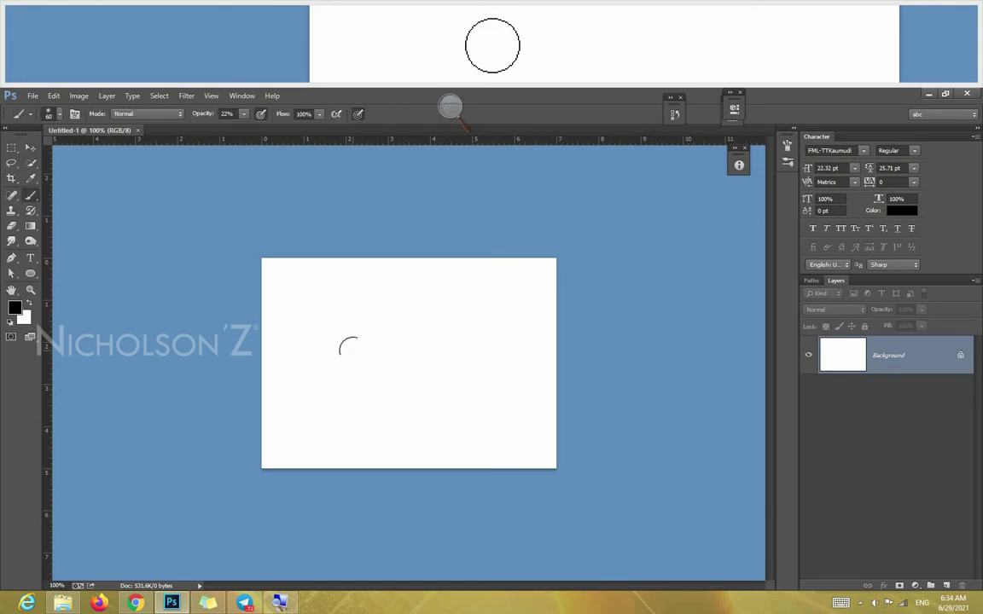
left_click(29, 149)
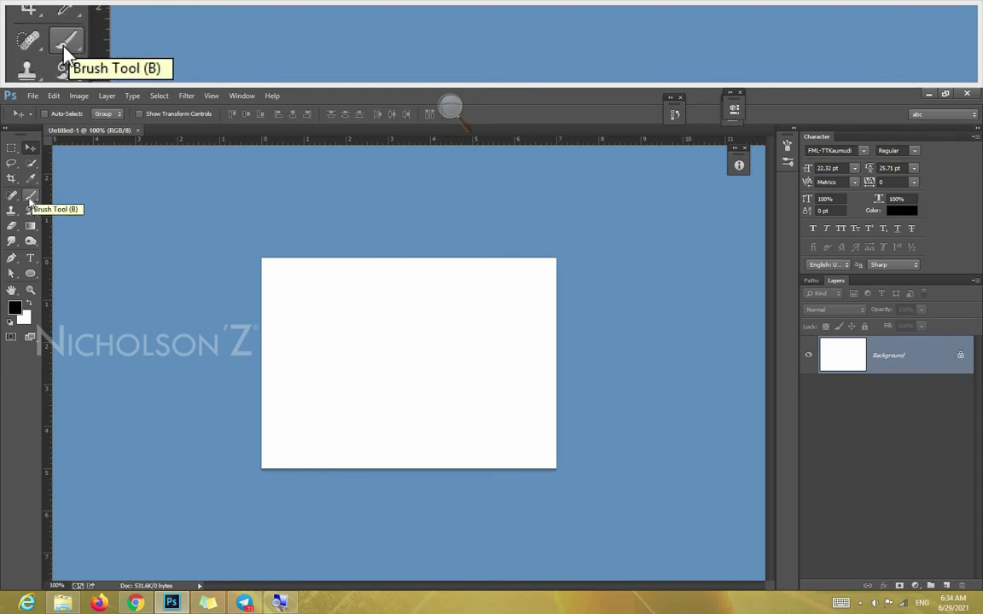
left_click(30, 199)
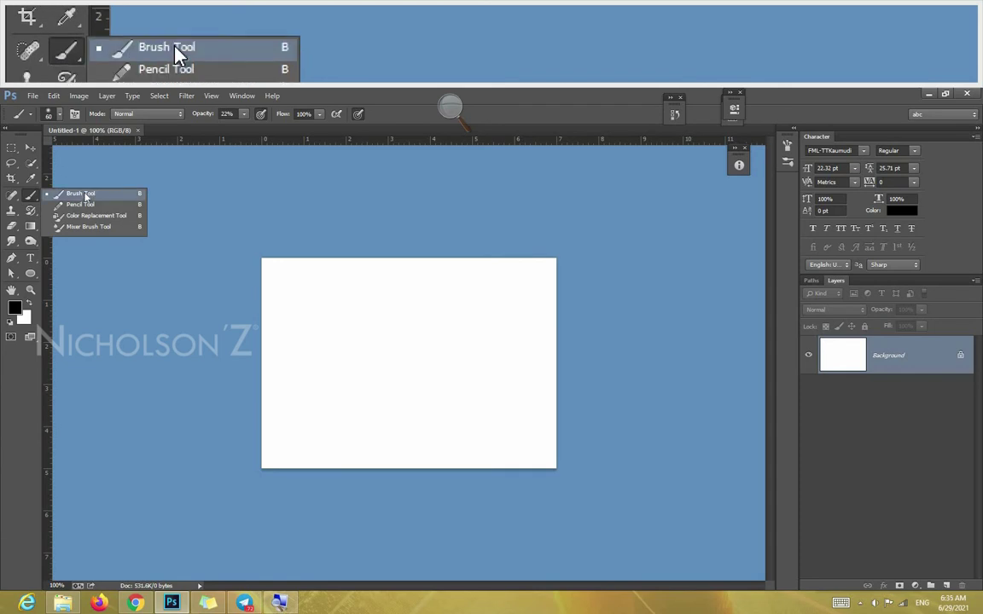
left_click(84, 196)
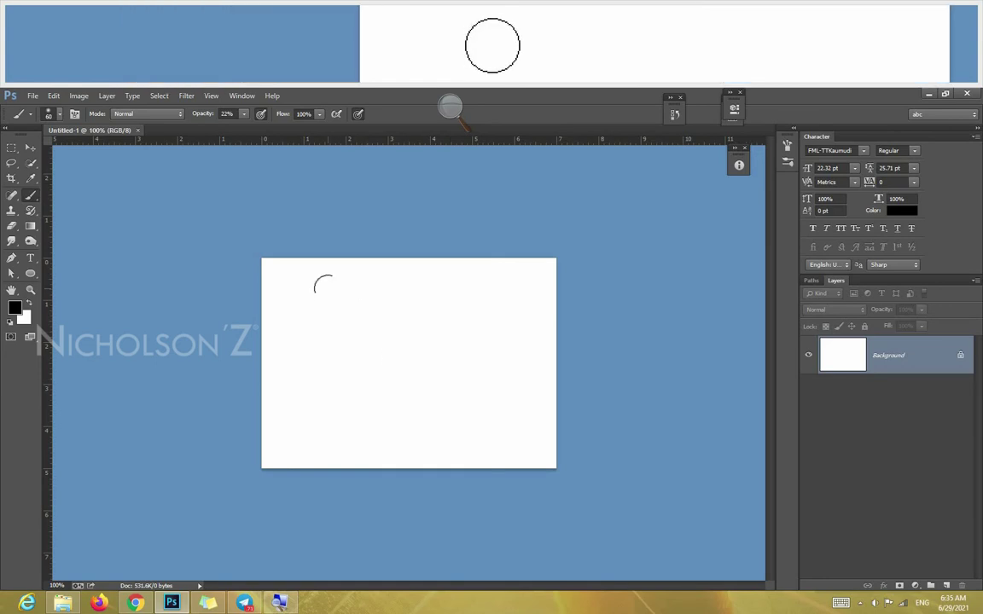
left_click(12, 290)
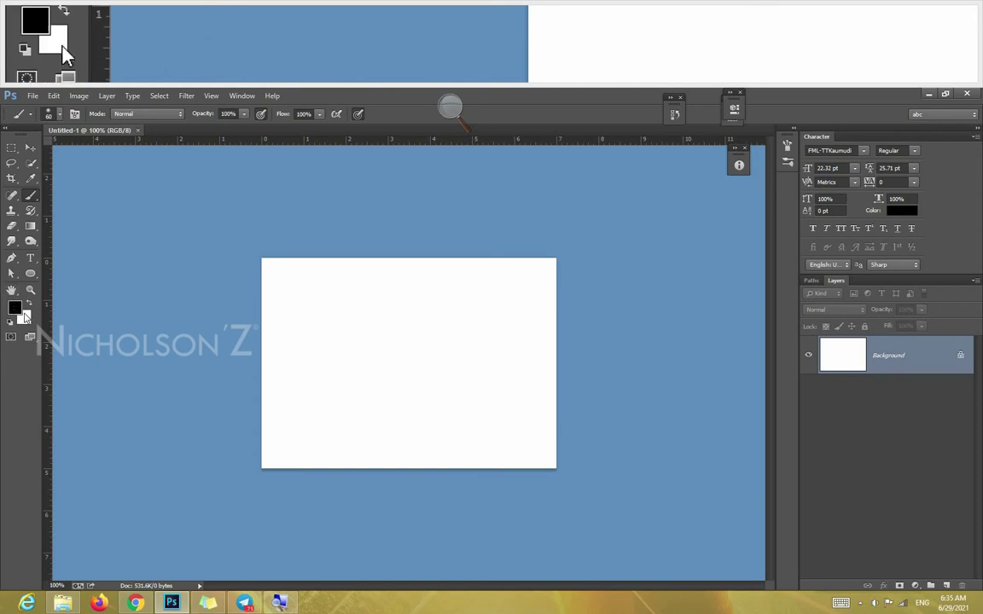
- Show the Color panel beside the canvas and paint a soft black, nearly vertical stroke near the canvas's left edge
key("F6")
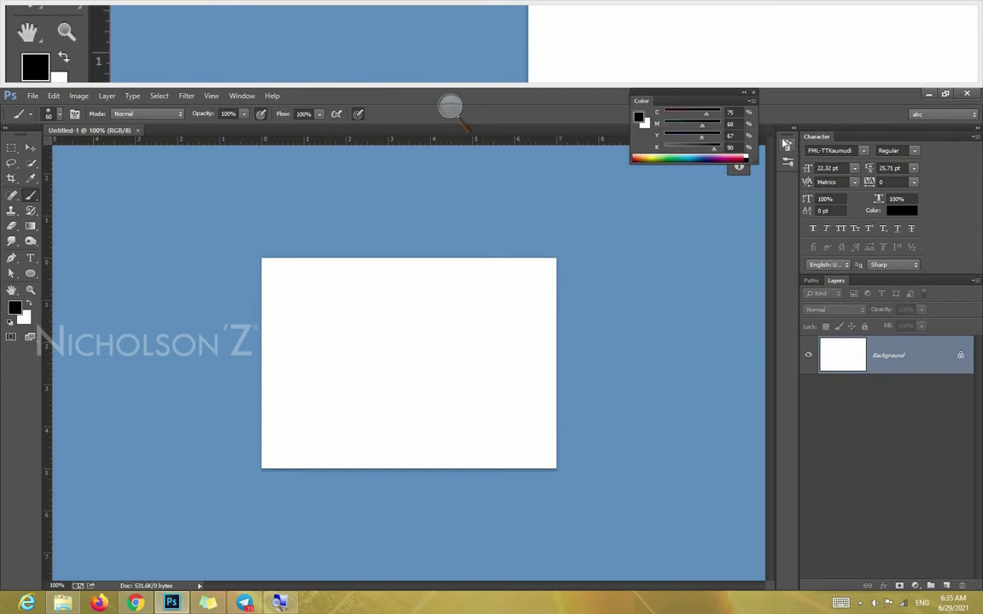
left_click_drag(673, 92, 695, 242)
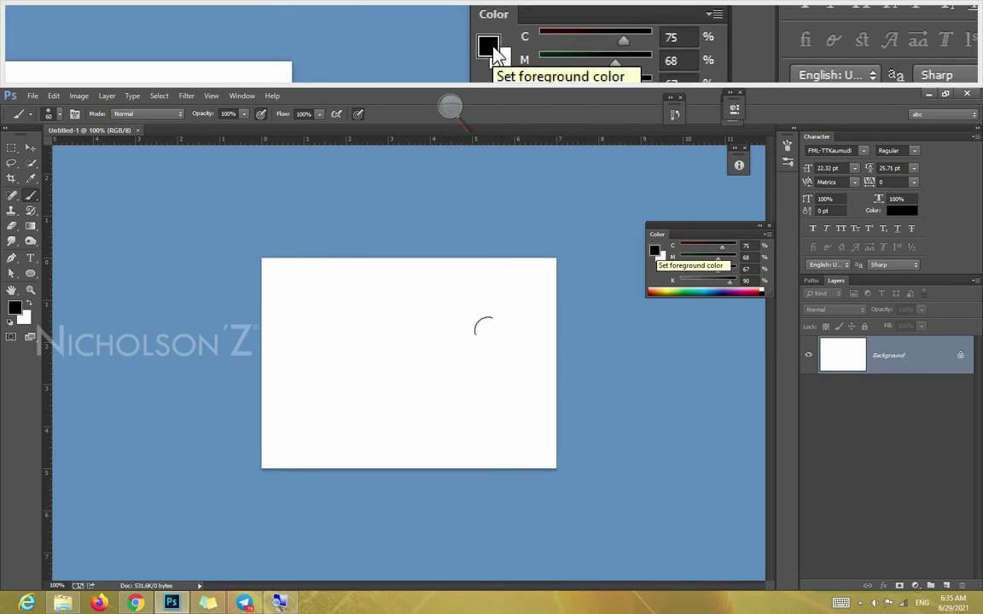
left_click(301, 452, "shift")
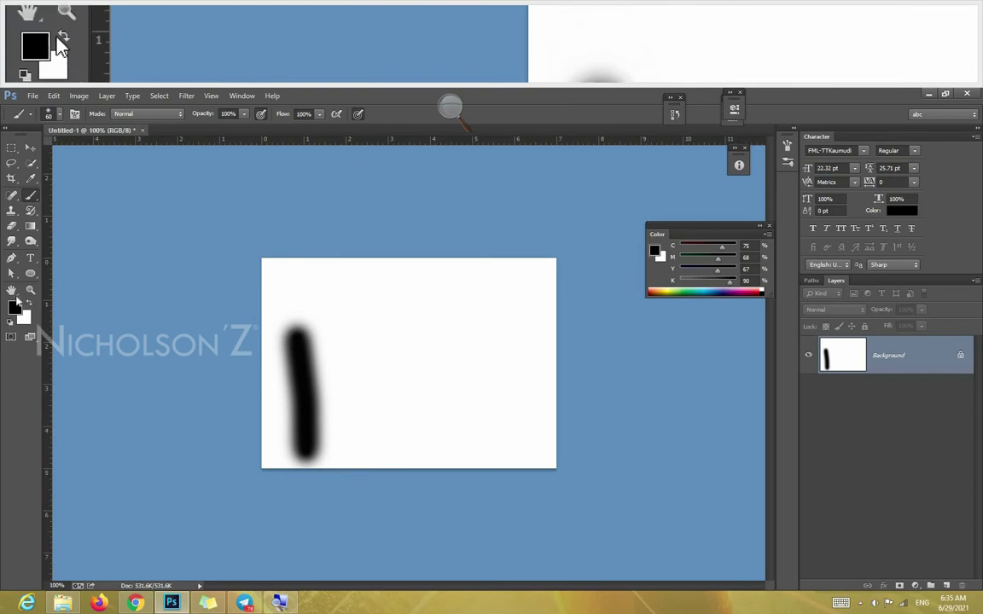
- Try red and several blue shades for the foreground colour, ending on blue #382bd9
left_click(16, 308)
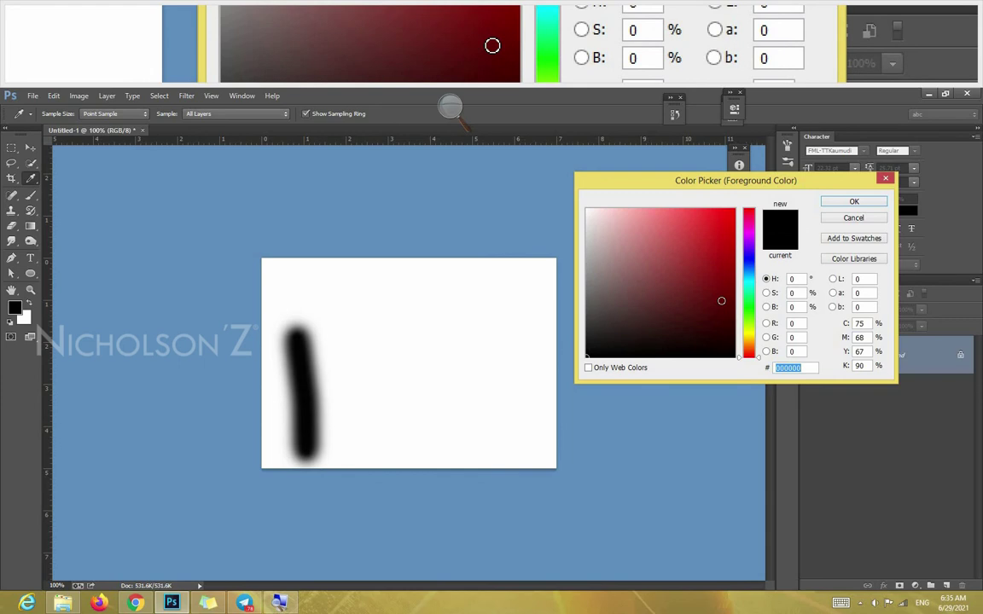
left_click(723, 229)
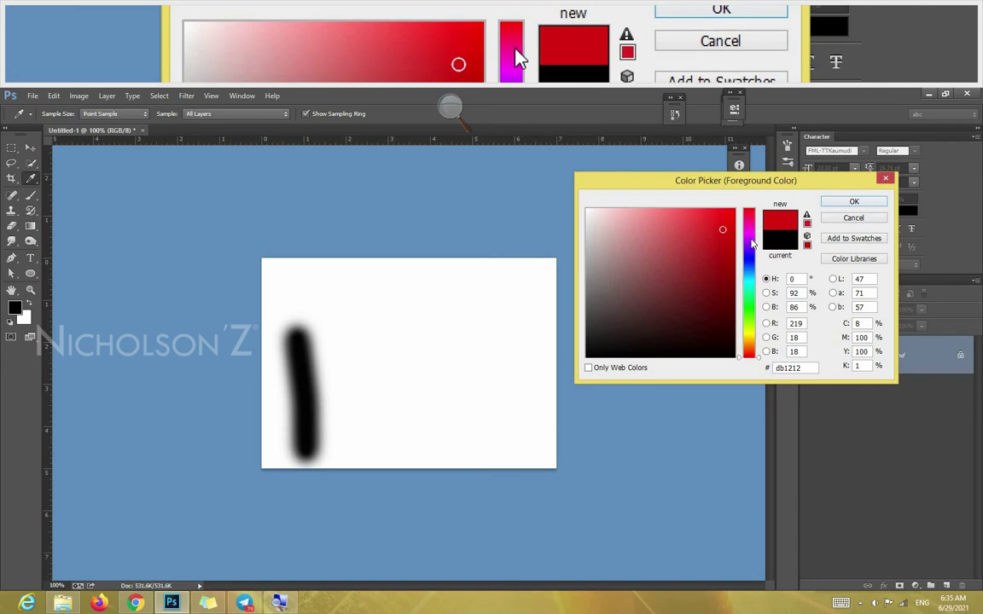
left_click(752, 257)
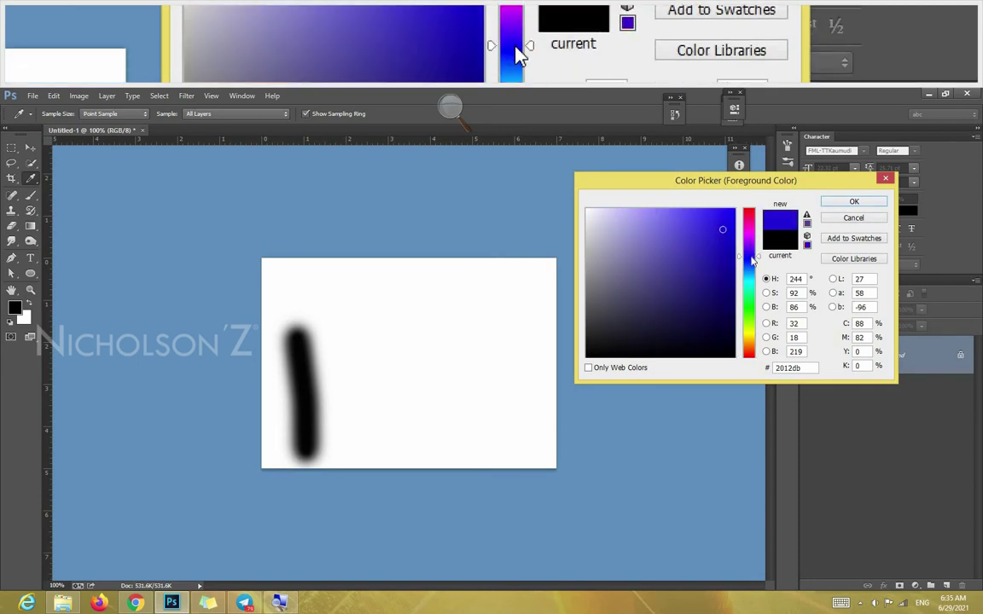
left_click(662, 257)
mouse_move(660, 265)
left_mouse_down()
mouse_move(667, 292)
mouse_move(616, 254)
mouse_move(625, 222)
mouse_move(645, 230)
left_mouse_up()
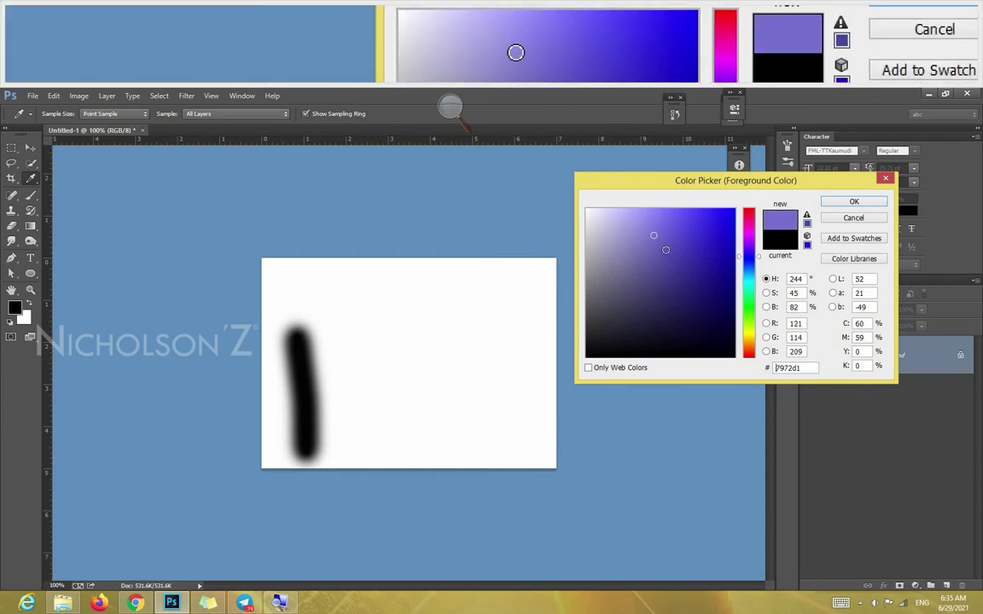
left_click(674, 264)
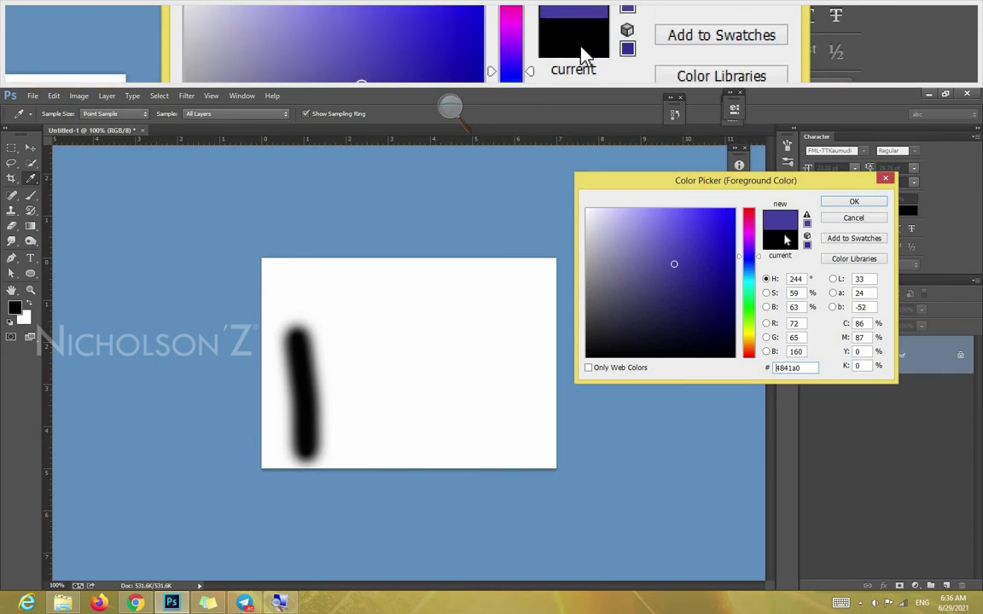
left_click(705, 233)
left_click_drag(705, 232, 705, 230)
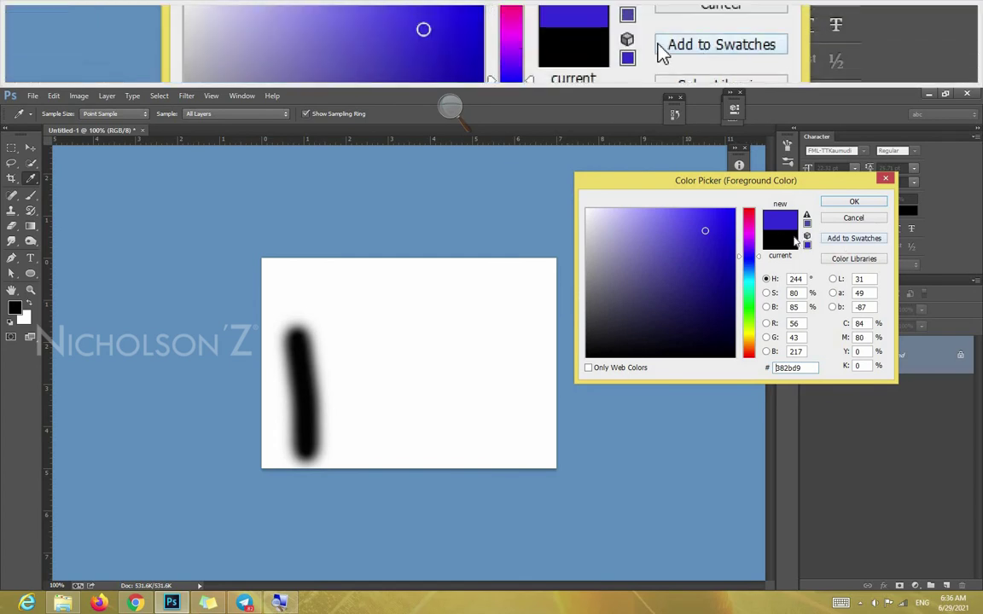
- Discard the blue shade and set the foreground colour to red #c50101
left_click(783, 244)
mouse_move(719, 242)
left_mouse_down()
mouse_move(712, 276)
mouse_move(733, 243)
left_mouse_up()
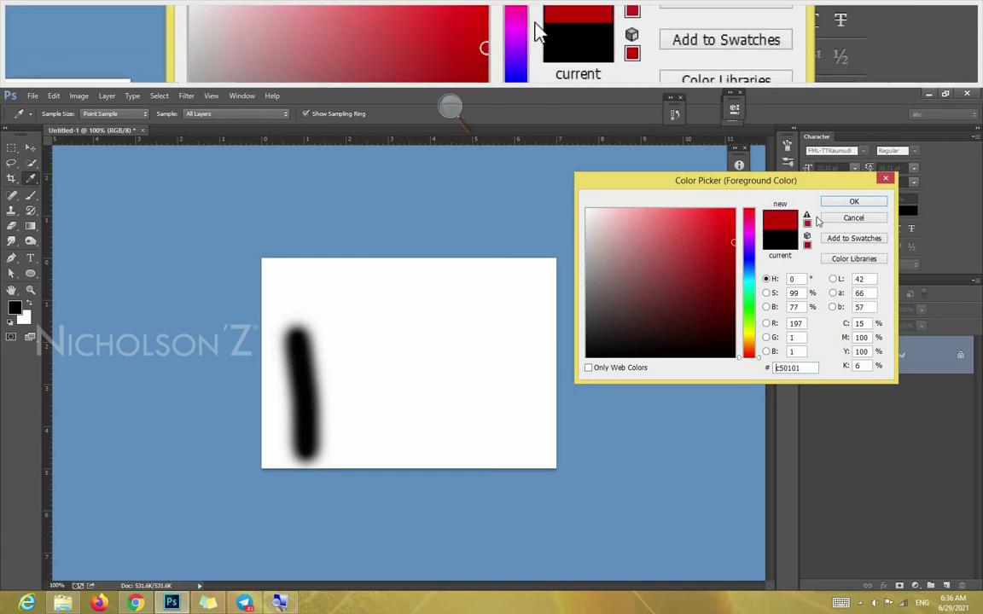
left_click(840, 203)
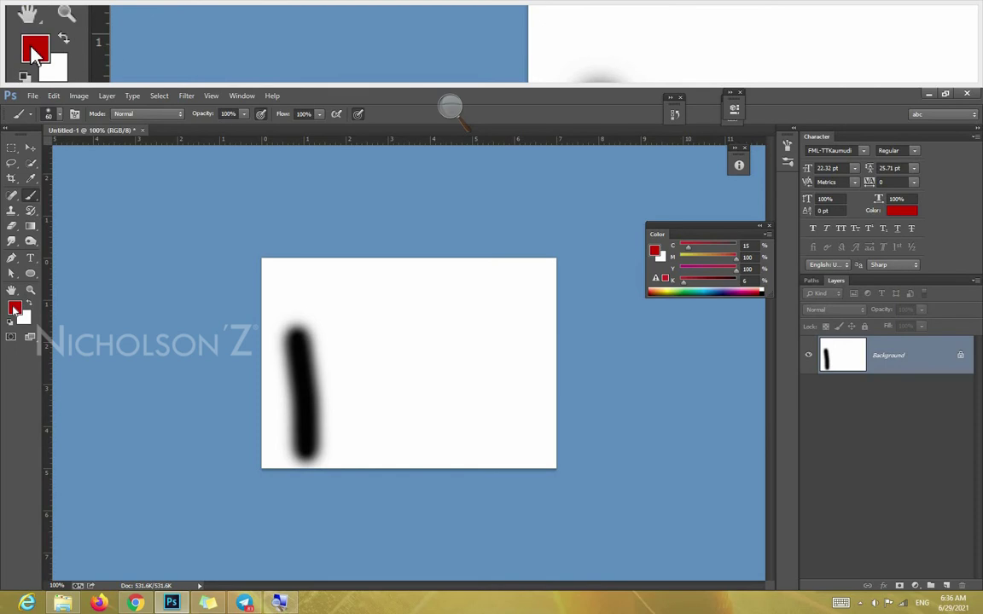
- Set the foreground colour to dark red #a30202
left_click(15, 309)
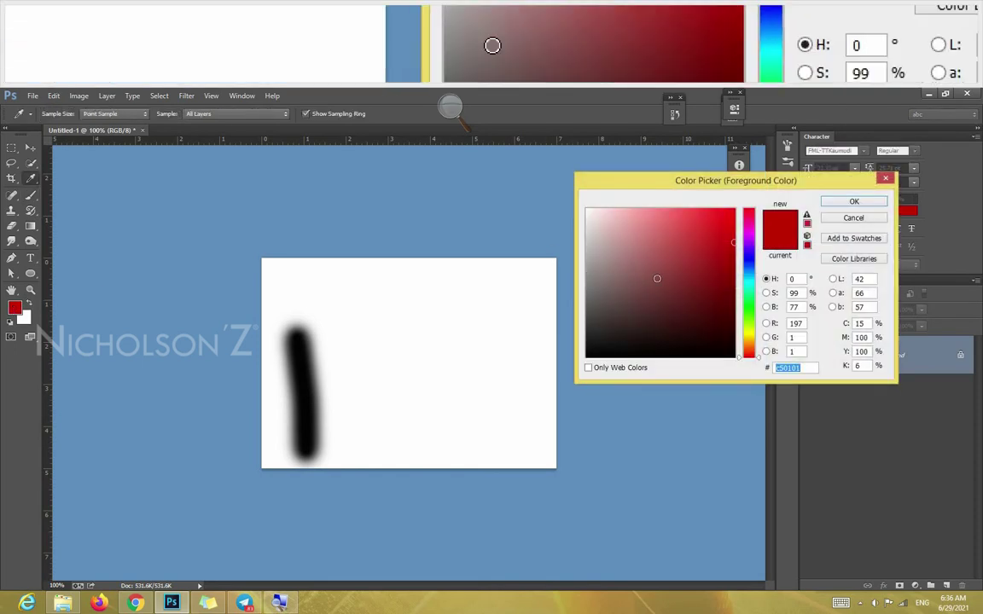
left_click(729, 268)
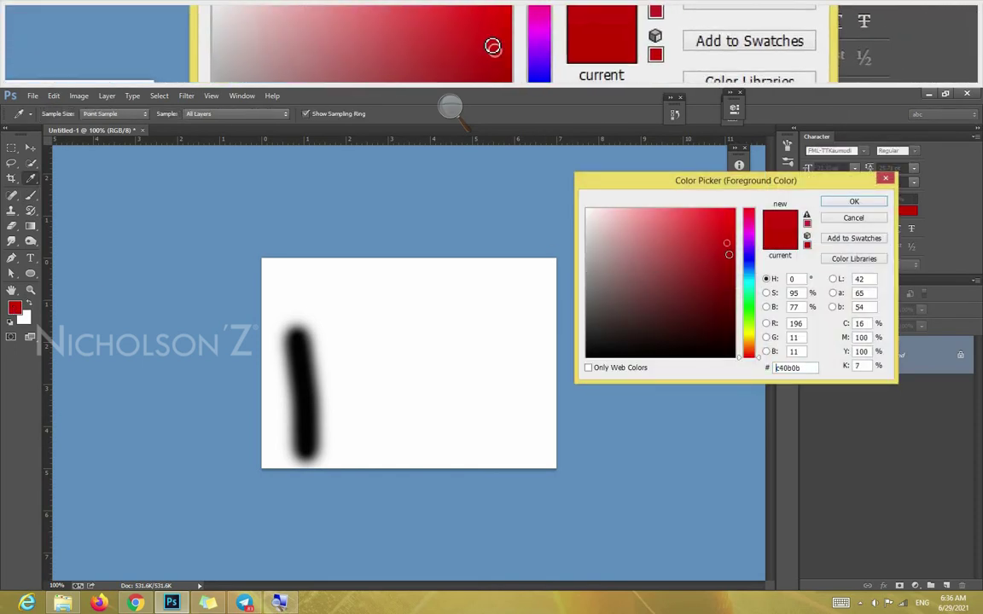
mouse_move(730, 268)
left_mouse_down()
mouse_move(687, 279)
mouse_move(652, 270)
mouse_move(693, 295)
left_mouse_up()
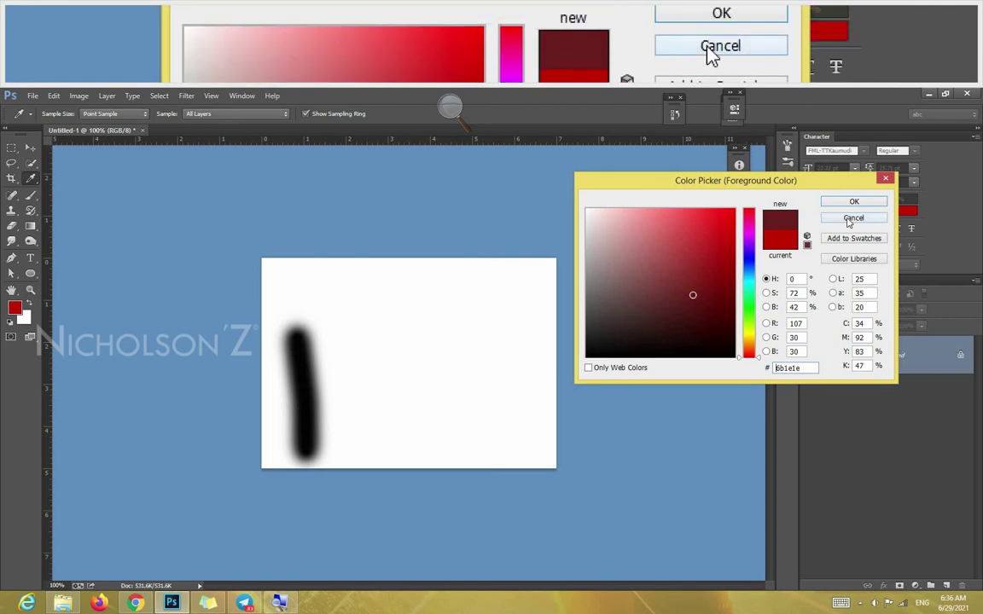
left_click(789, 246)
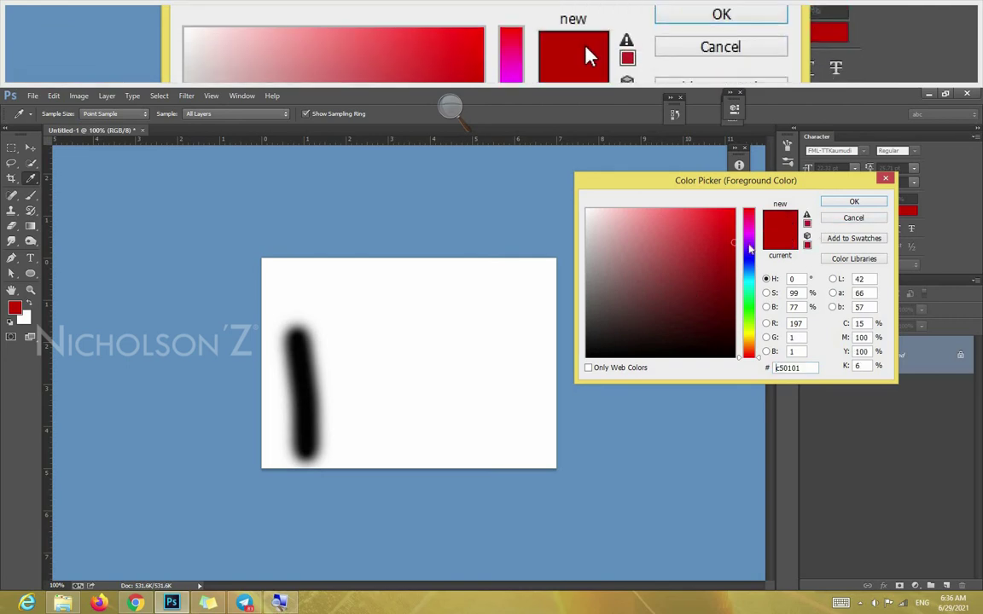
left_click(733, 262)
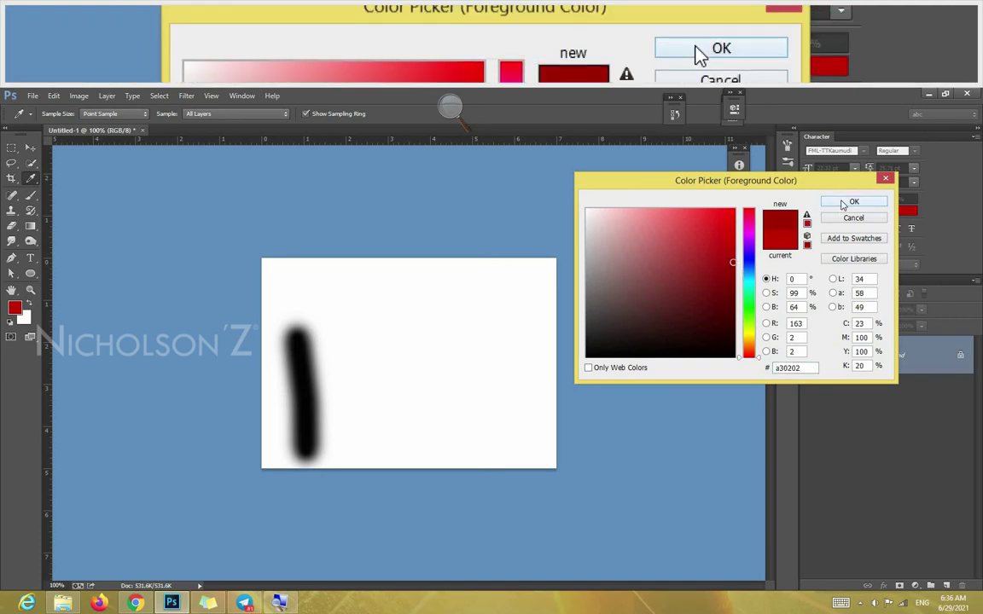
left_click(853, 202)
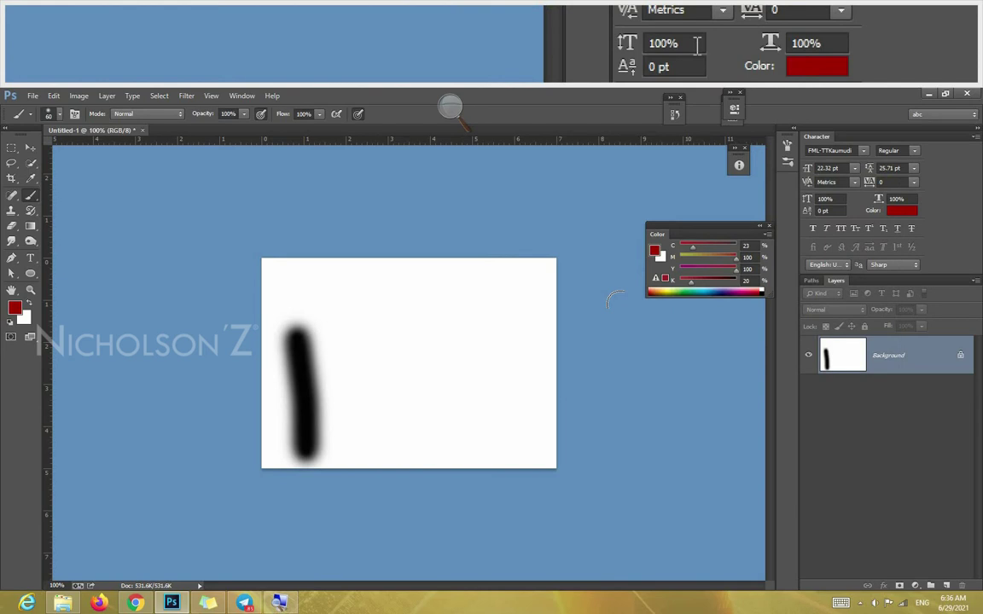
- Paint a dark red stroke beside the black one, plus a thinner one with the brush size reduced to 19 px
left_click_drag(319, 330, 337, 418)
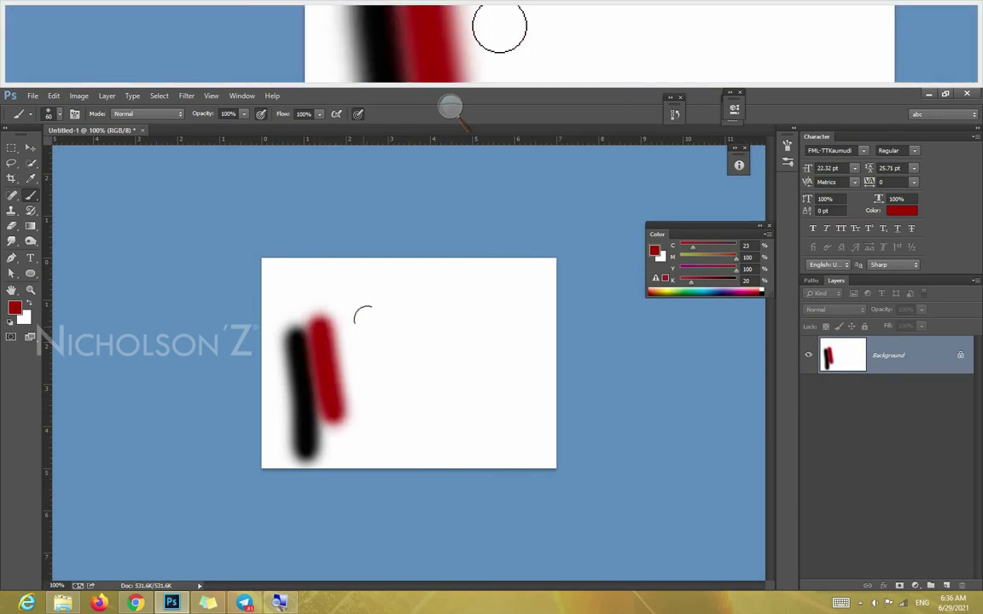
right_click(363, 319)
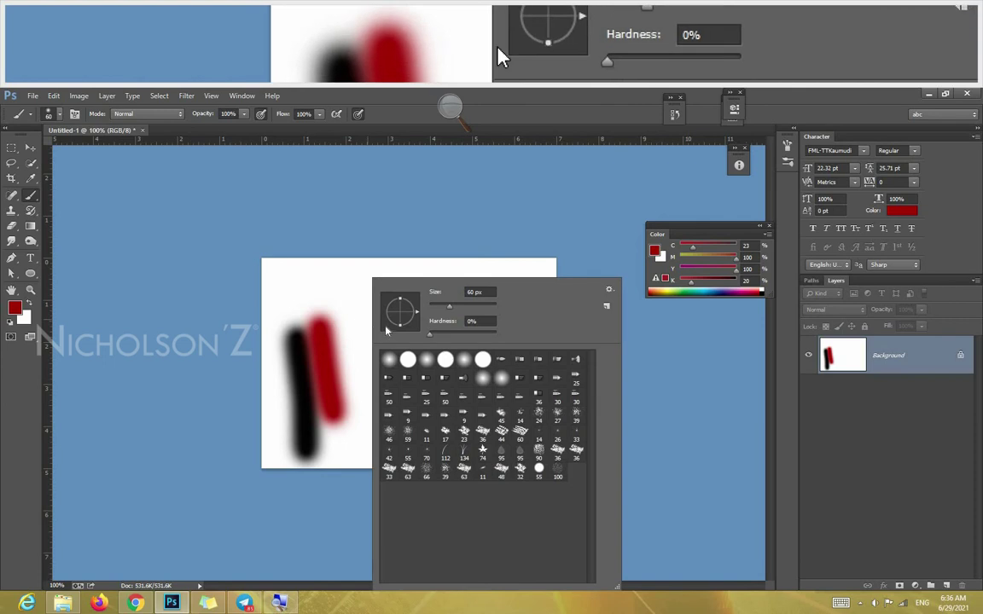
left_click_drag(449, 305, 435, 310)
left_click_drag(345, 309, 357, 400)
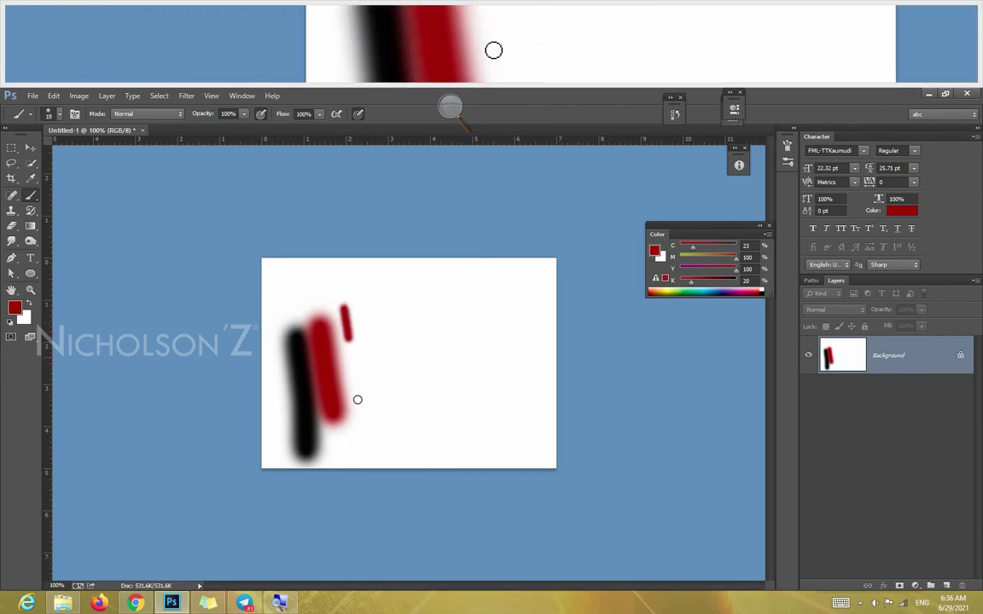
- Set the brush size to 43 px, undo a stray dab, and paint a long slanted stroke near the canvas's middle
right_click(366, 317)
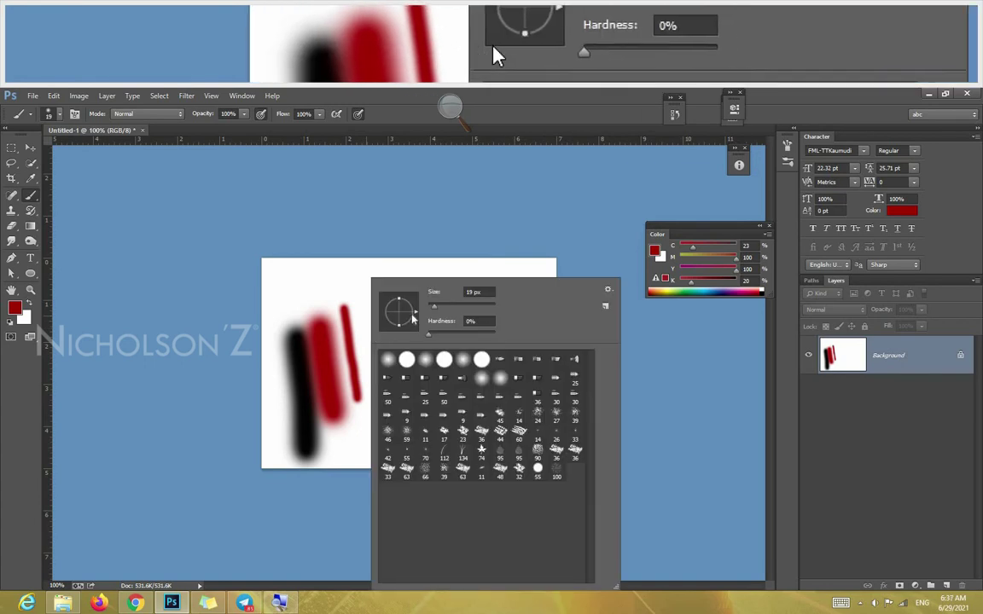
left_click_drag(428, 310, 444, 310)
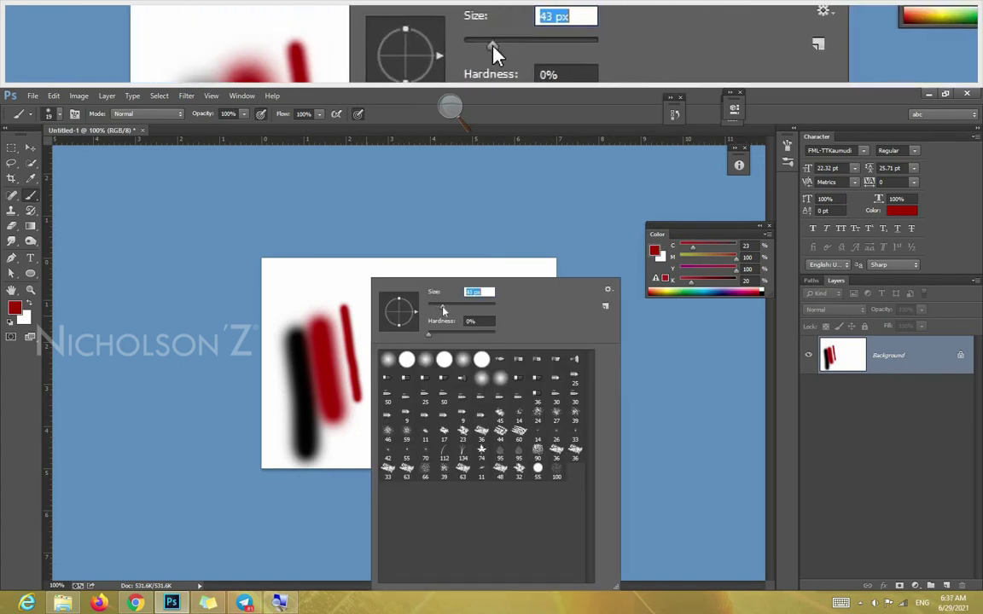
left_click(350, 296)
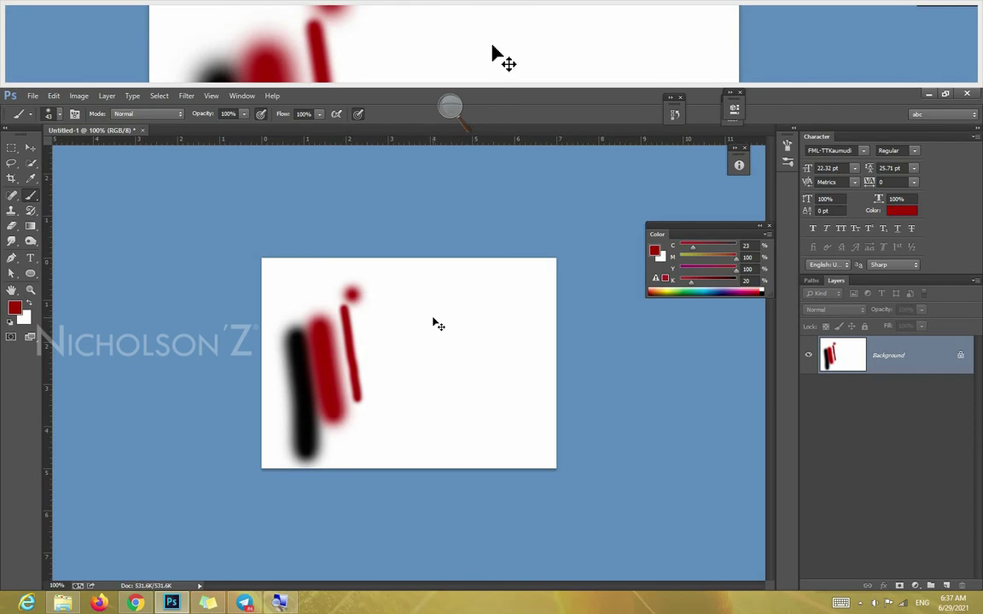
key("ctrl+z")
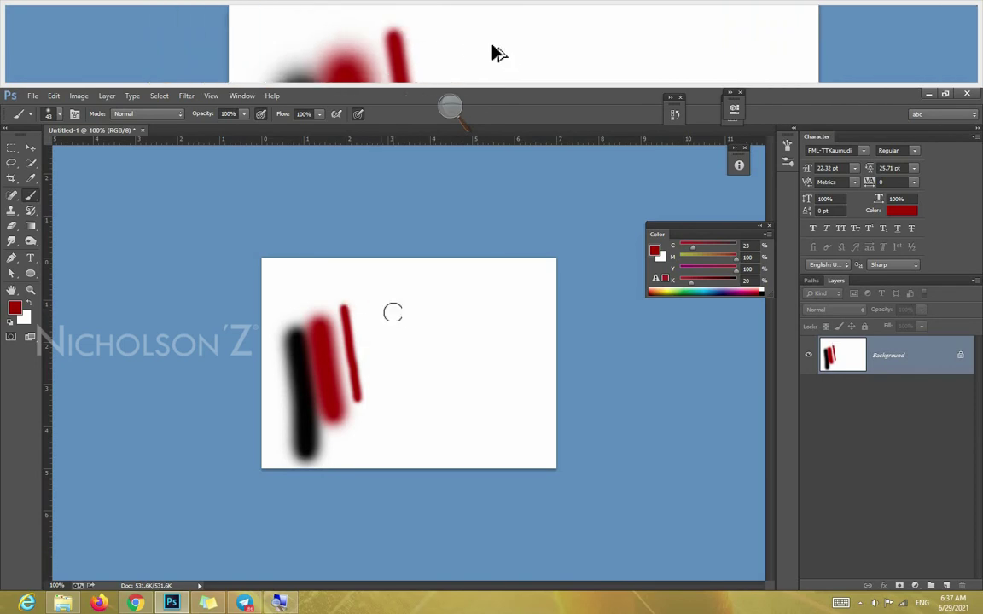
left_click_drag(386, 294, 423, 454)
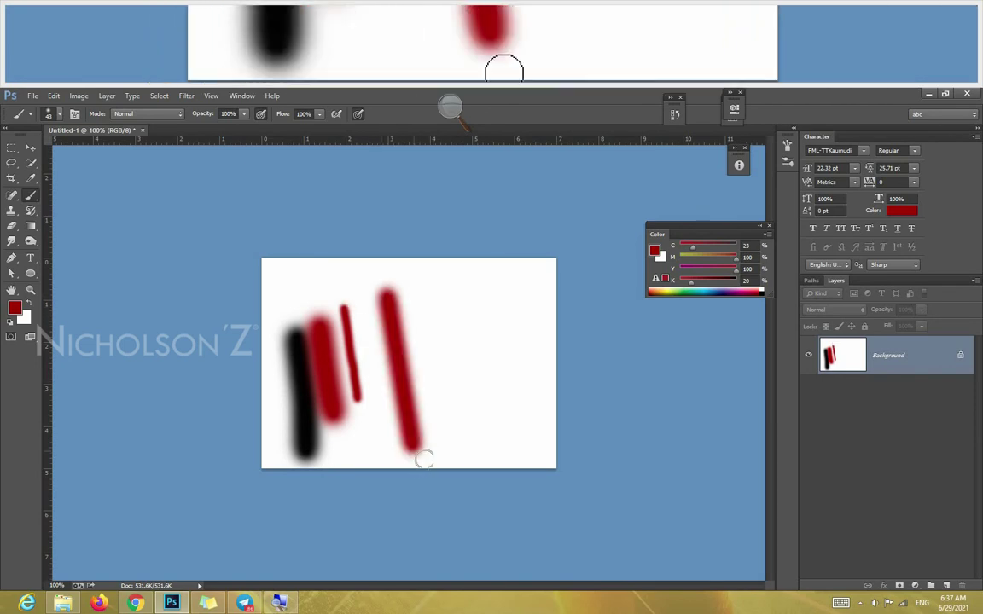
- Increase the brush size to 71 px and paint a thicker slanted stroke right of the long one
right_click(426, 308)
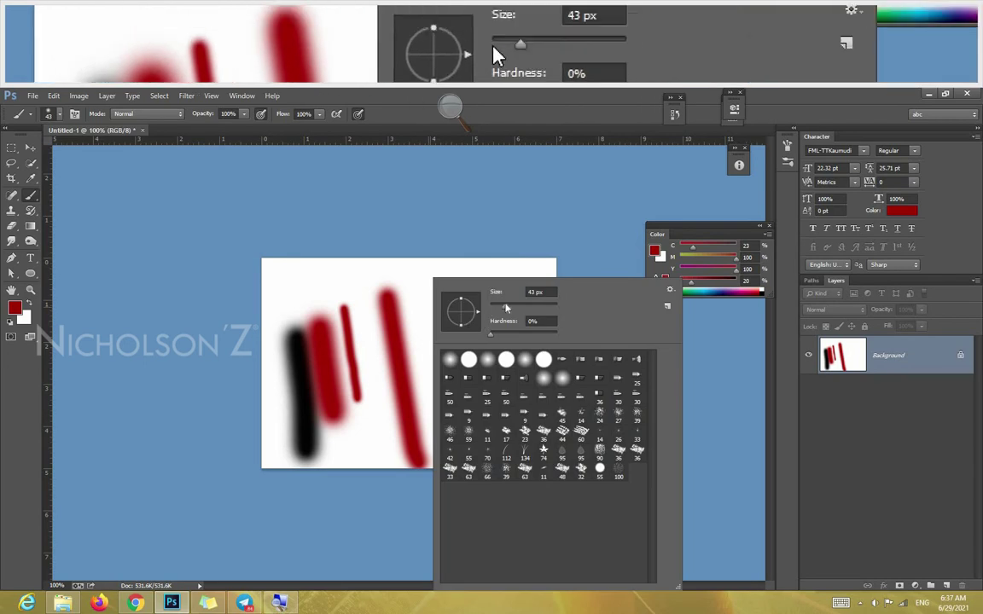
left_click_drag(506, 307, 520, 307)
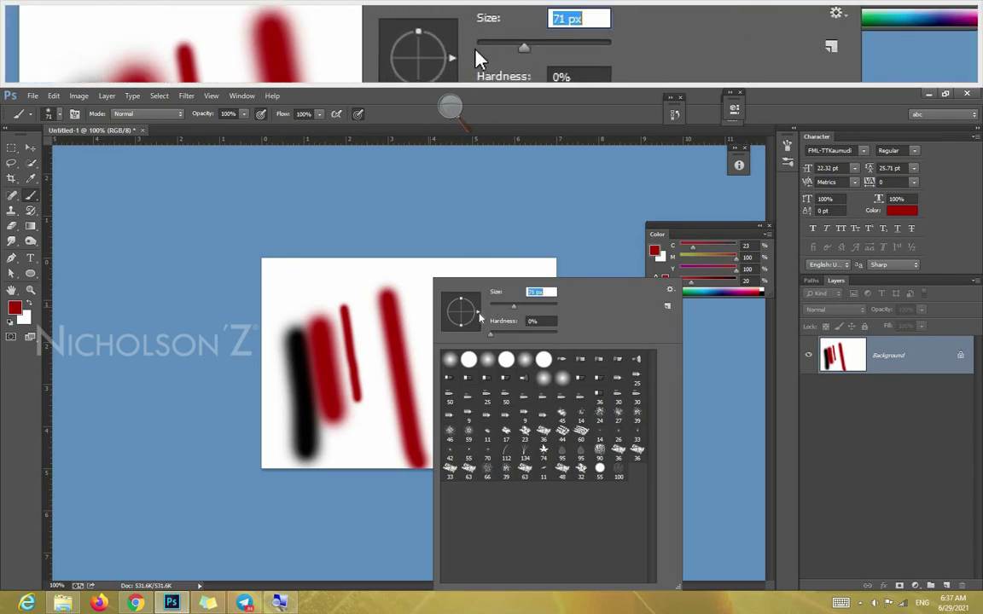
key("Return")
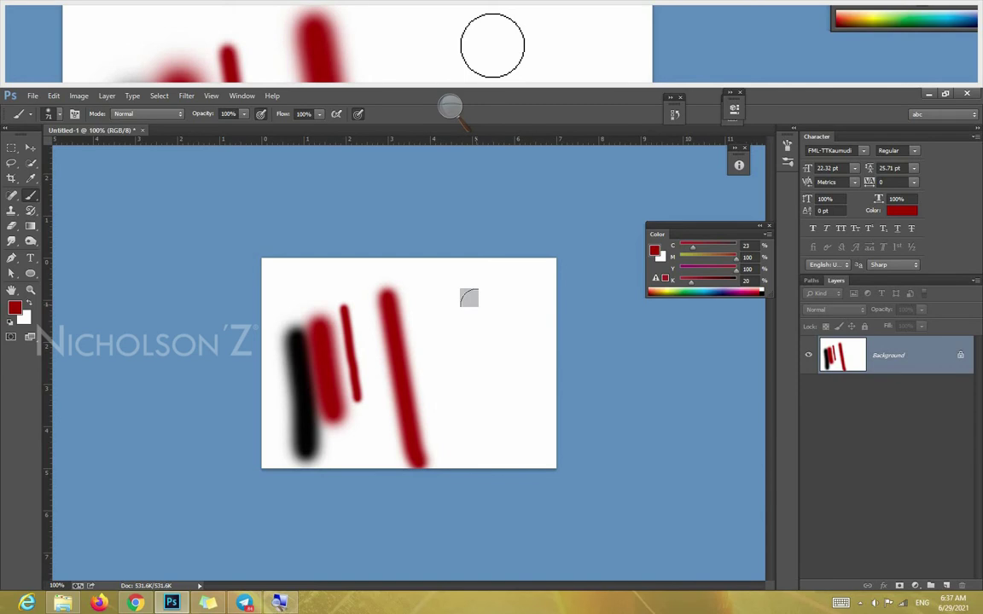
left_click_drag(424, 312, 450, 419)
- Increase the brush size to 163 px and paint a short, very wide stroke to the right of the existing strokes
right_click(466, 310)
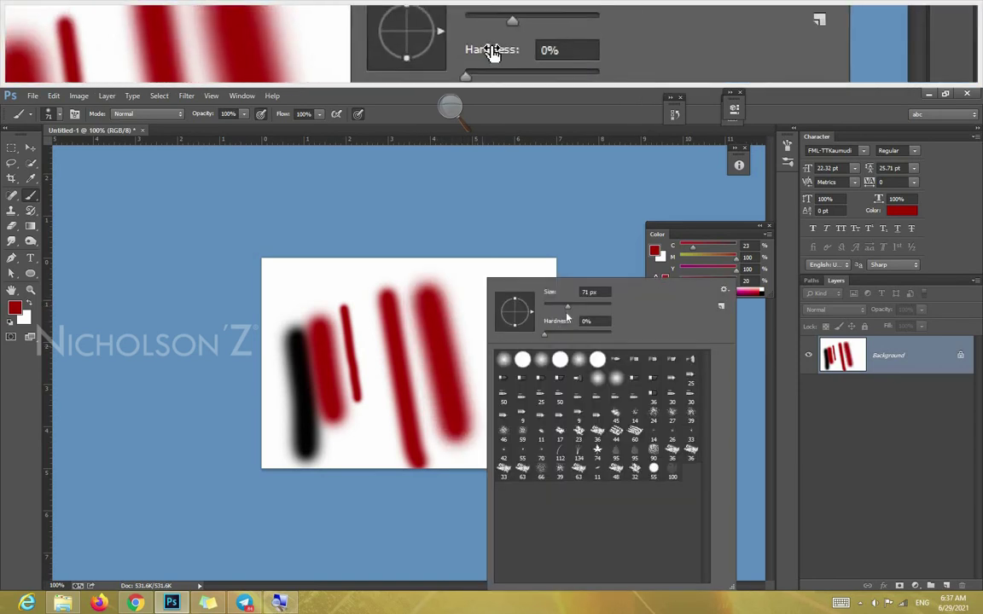
left_click(587, 307)
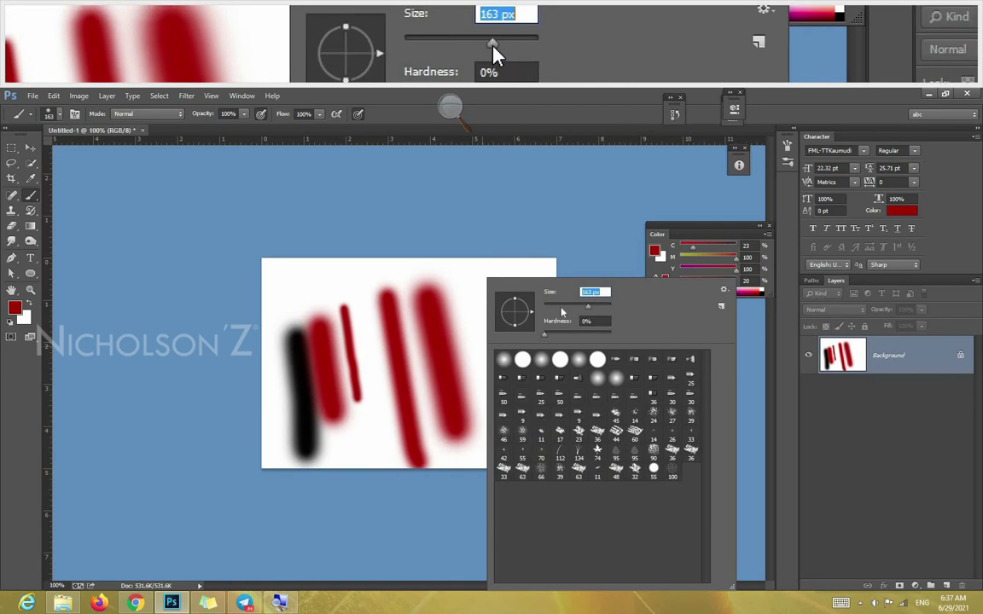
left_click(459, 311)
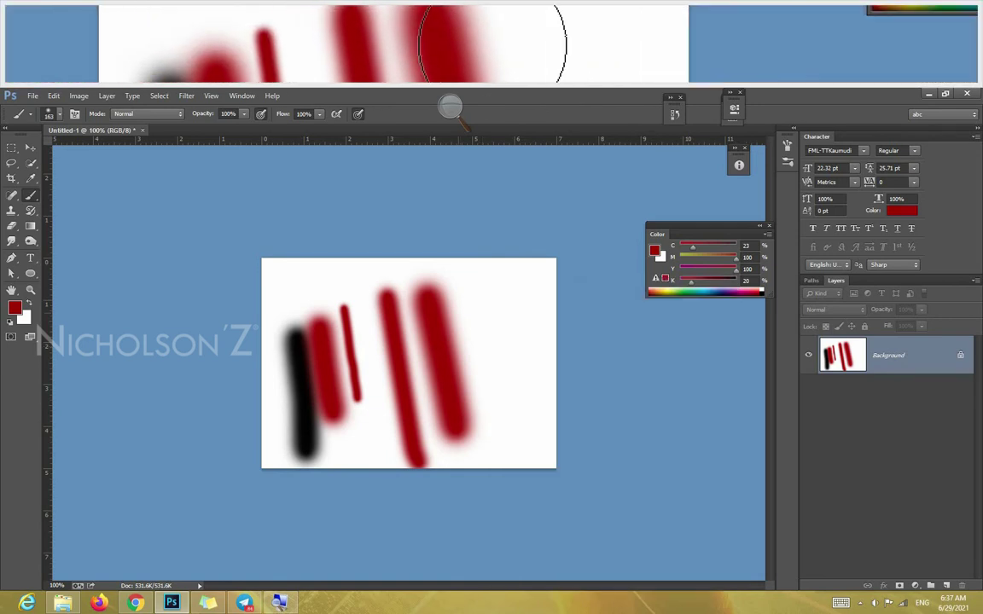
left_click_drag(487, 299, 508, 395)
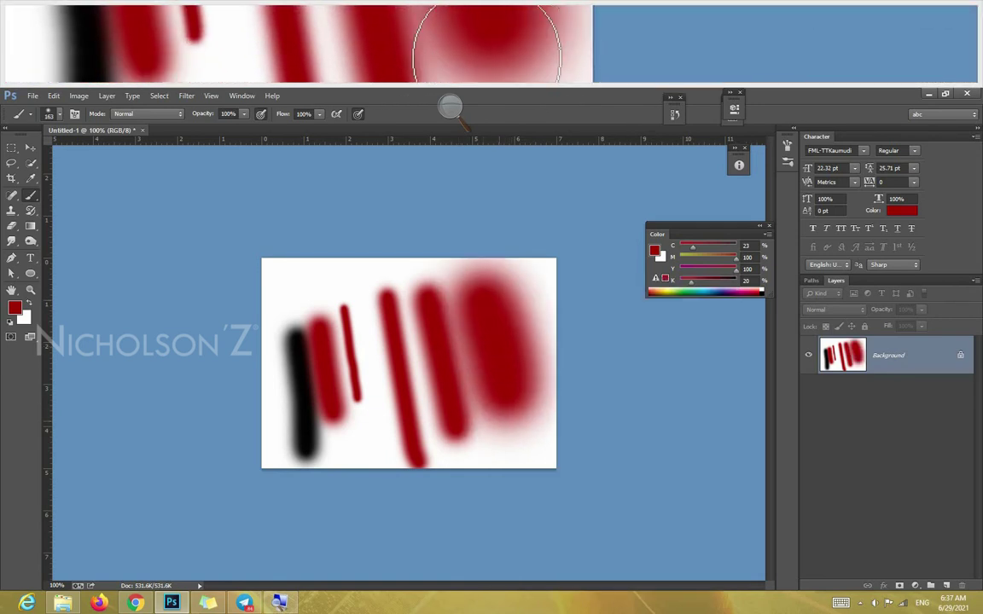
- Undo all the painted strokes, back to a blank white canvas
key("ctrl+alt+z")
key("ctrl+alt+z")
key("ctrl+alt+z")
key("ctrl+alt+z")
key("ctrl+alt+z")
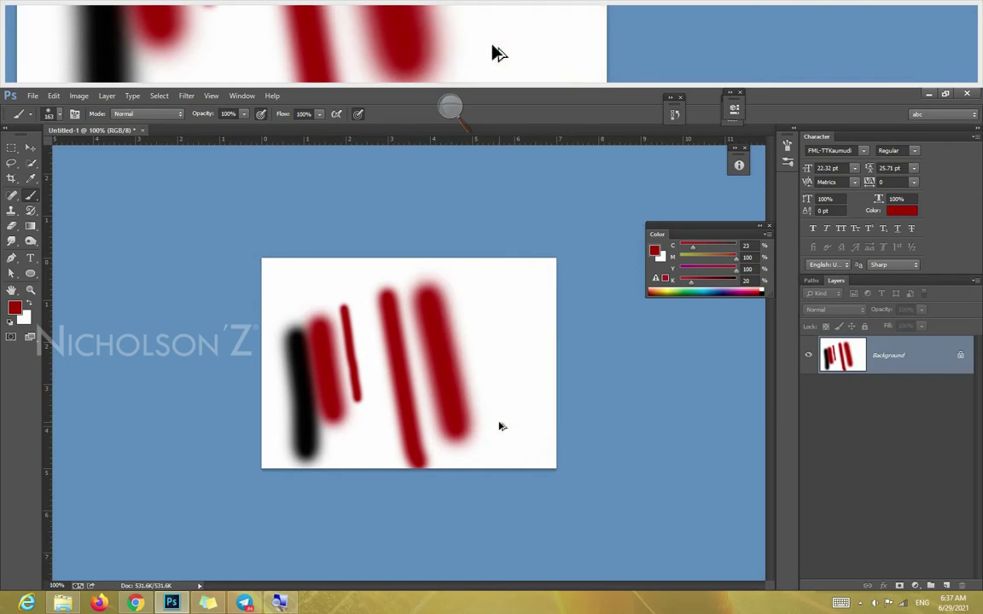
key("ctrl+alt+z")
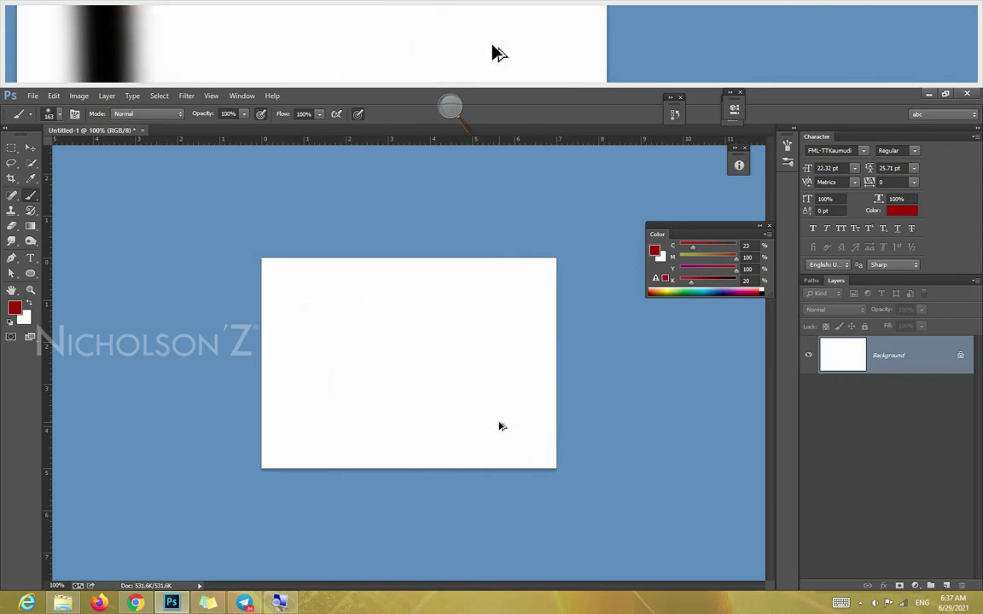
- Set the brush to 11% hardness and 47 px, and paint a near-vertical stroke along the canvas's left edge
right_click(501, 426)
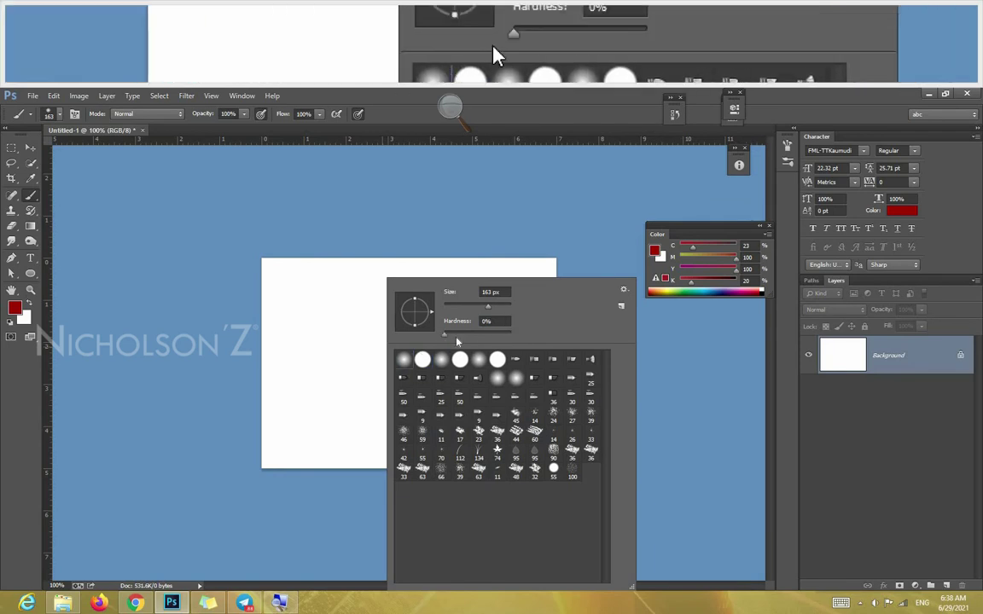
left_click_drag(449, 337, 453, 336)
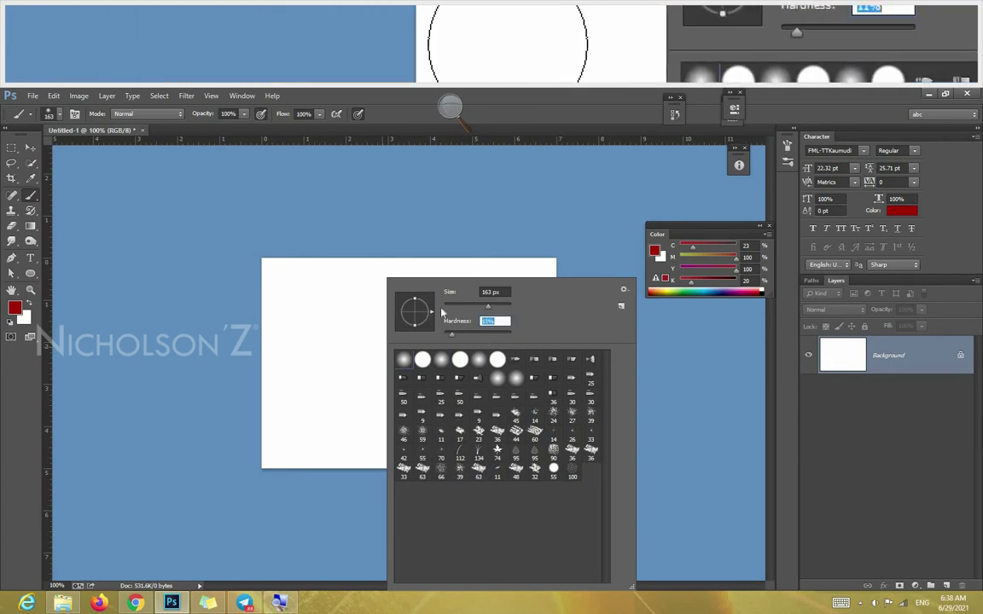
left_click_drag(487, 305, 461, 317)
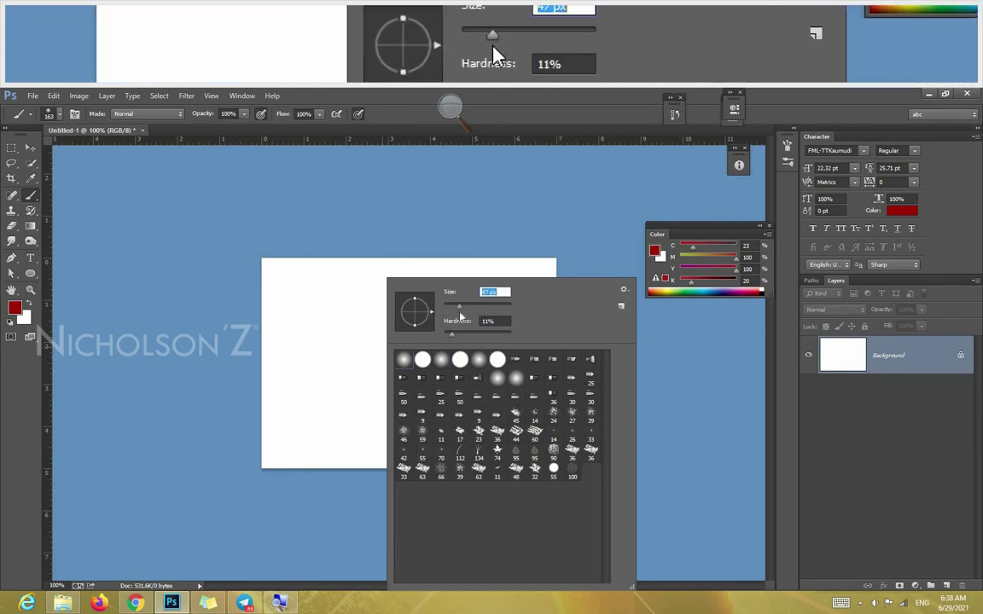
left_click(274, 310)
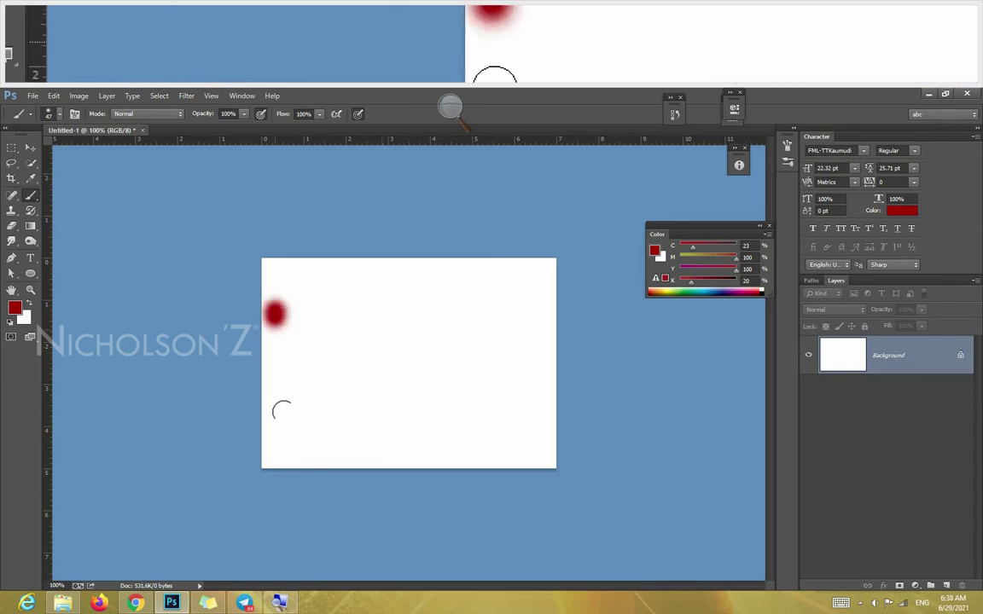
- Increase the brush size to 71 px and paint a thicker stroke beside the first one
right_click(345, 290)
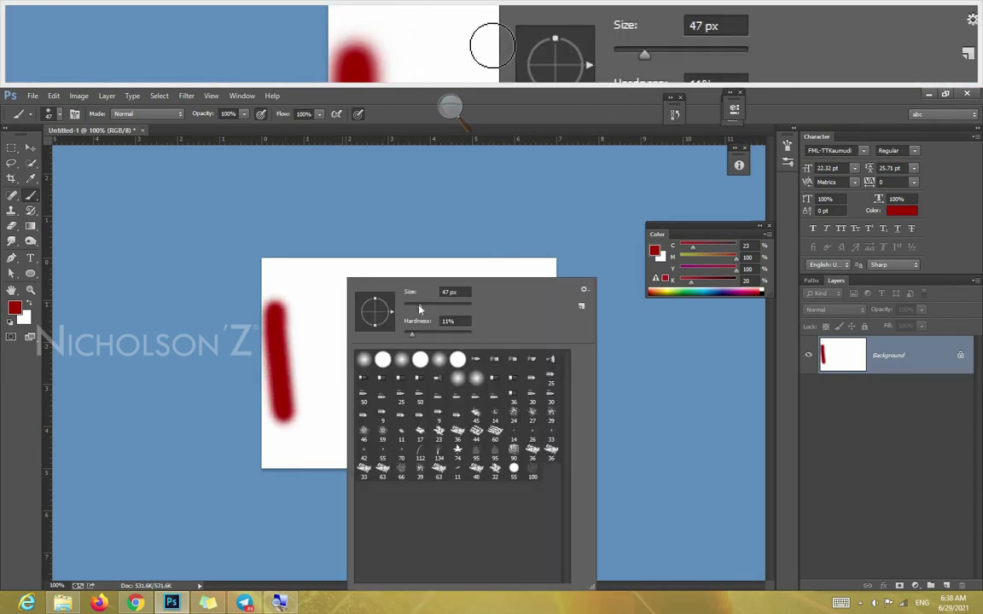
left_click(303, 297)
left_click_drag(316, 389, 316, 381)
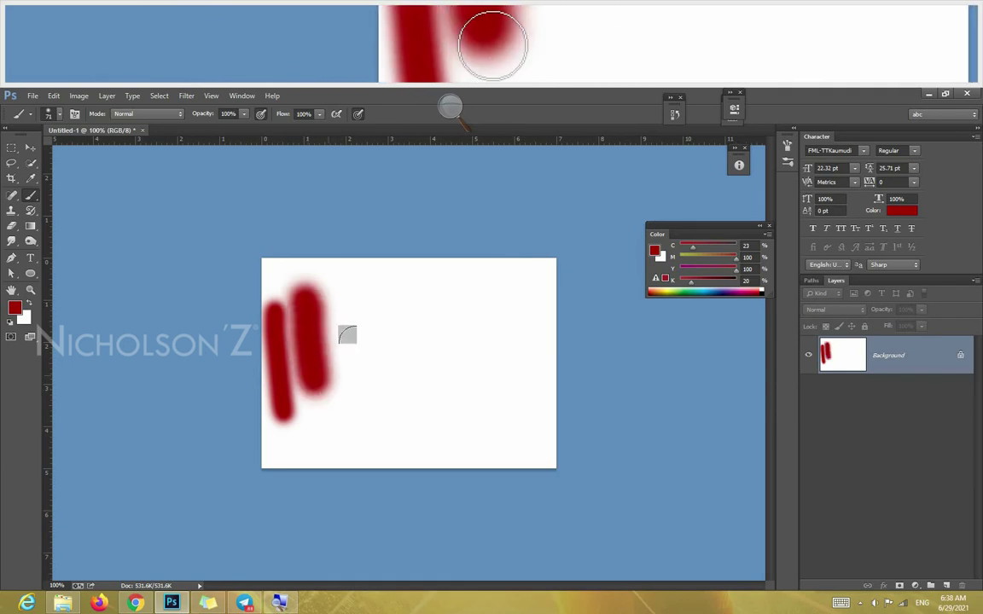
- Raise the brush hardness slightly above 11% and paint a third vertical stroke
right_click(390, 319)
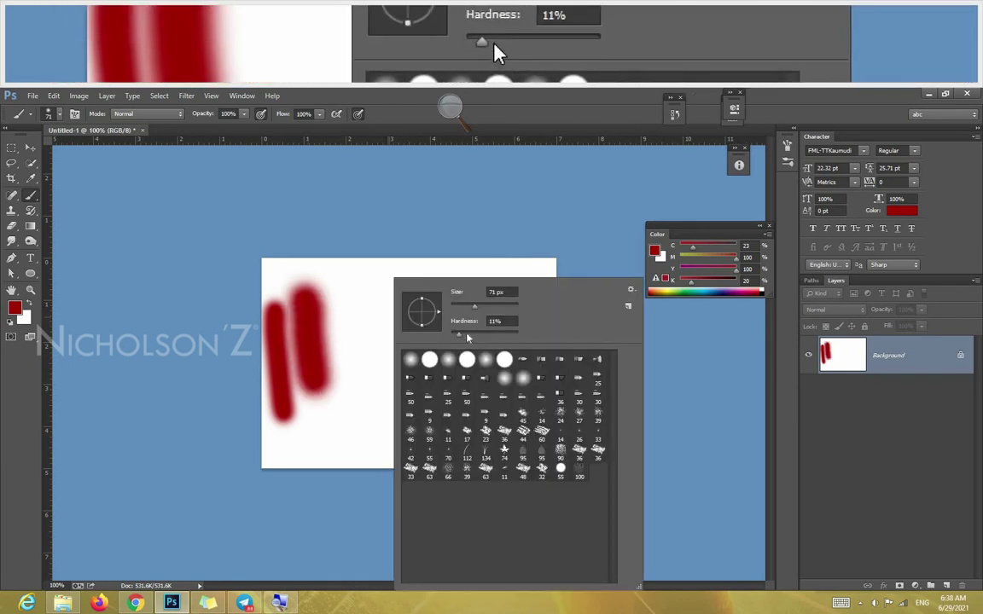
left_click_drag(458, 334, 468, 334)
left_click_drag(356, 295, 360, 393)
- Set the brush hardness to 42% and paint a fourth vertical stroke near the canvas's middle
right_click(439, 279)
left_click_drag(513, 332, 524, 339)
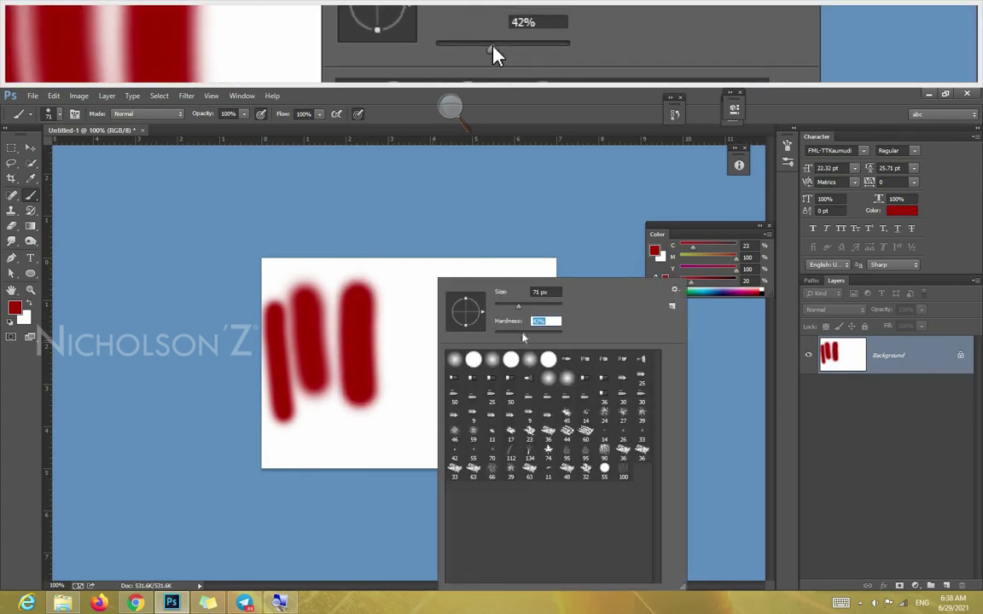
left_click(399, 341)
left_click_drag(410, 290, 401, 403)
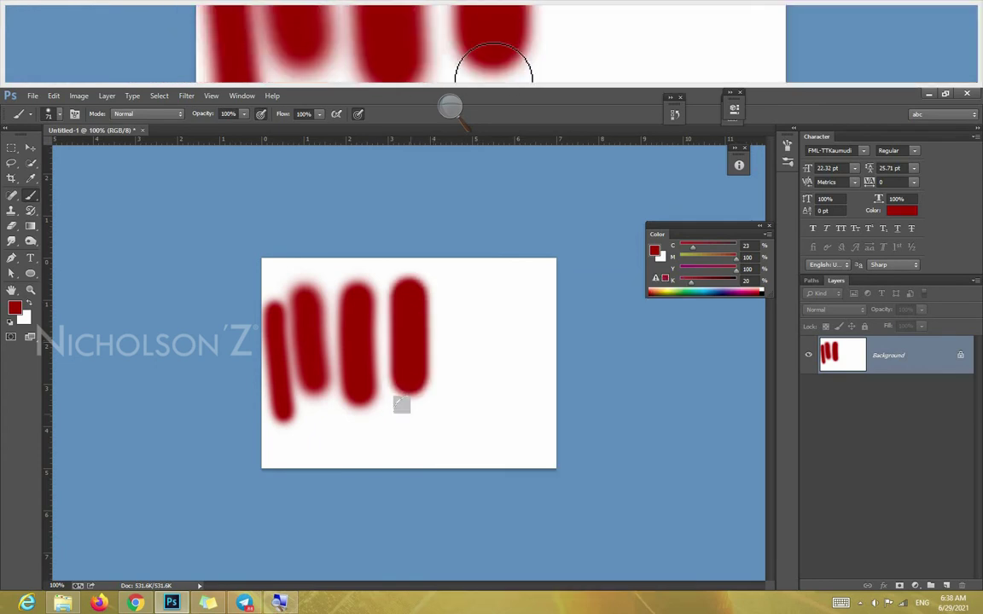
- Set the brush hardness to 55% and paint a fifth, longer stroke to the right of the fourth
right_click(499, 280)
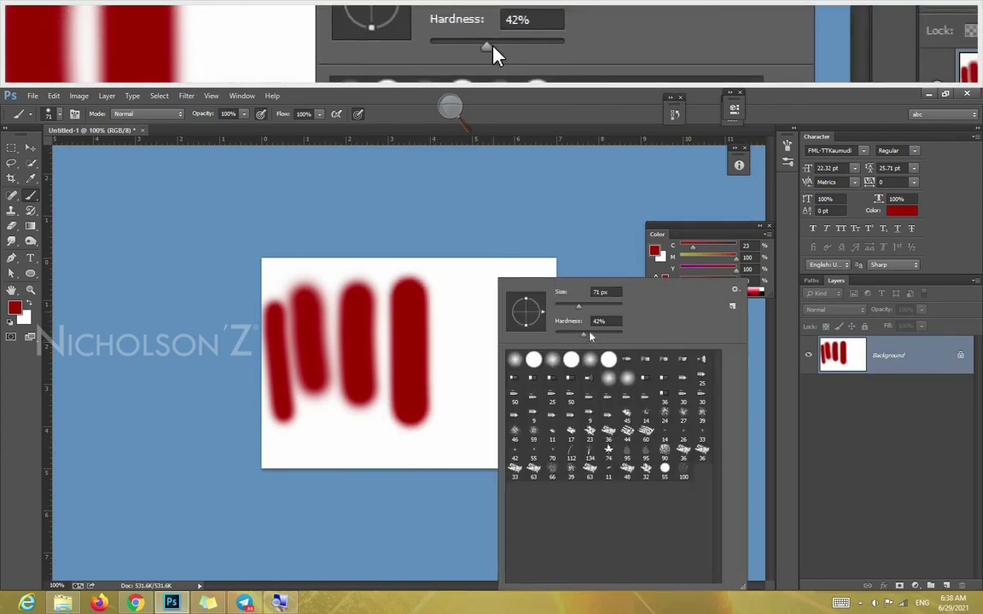
left_click_drag(590, 337, 598, 337)
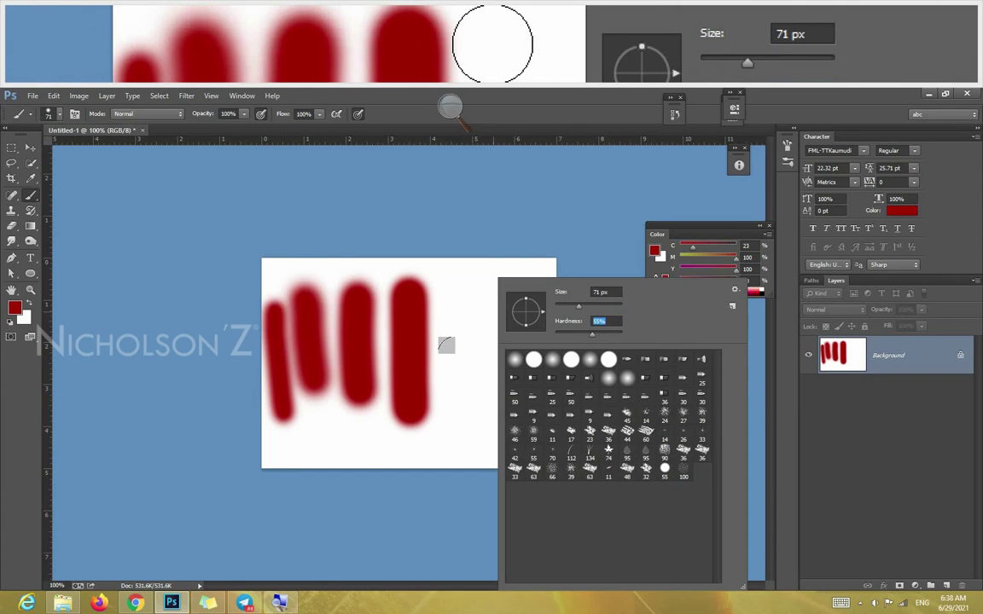
left_click(444, 312)
left_click_drag(450, 288, 454, 427)
- Set the brush hardness to 72% and paint a sixth stroke near the canvas's right edge
right_click(528, 280)
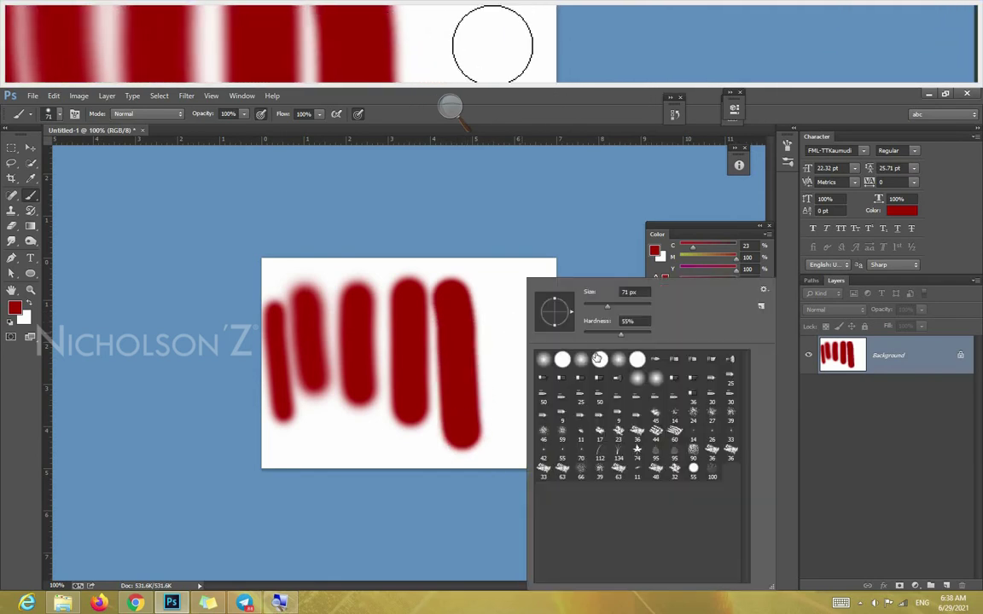
left_click_drag(621, 332, 632, 333)
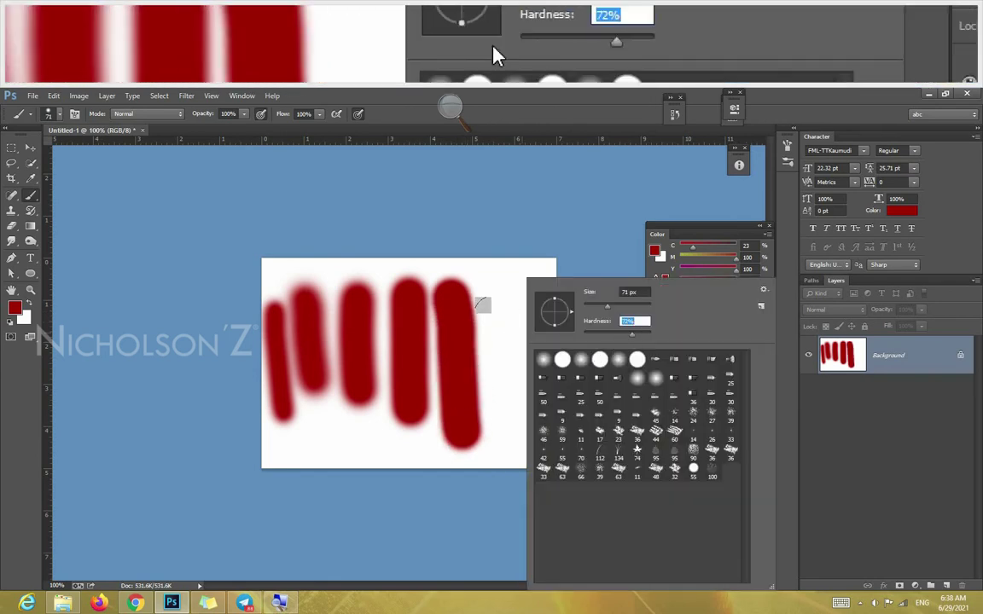
left_click(487, 282)
left_click_drag(504, 294, 505, 376)
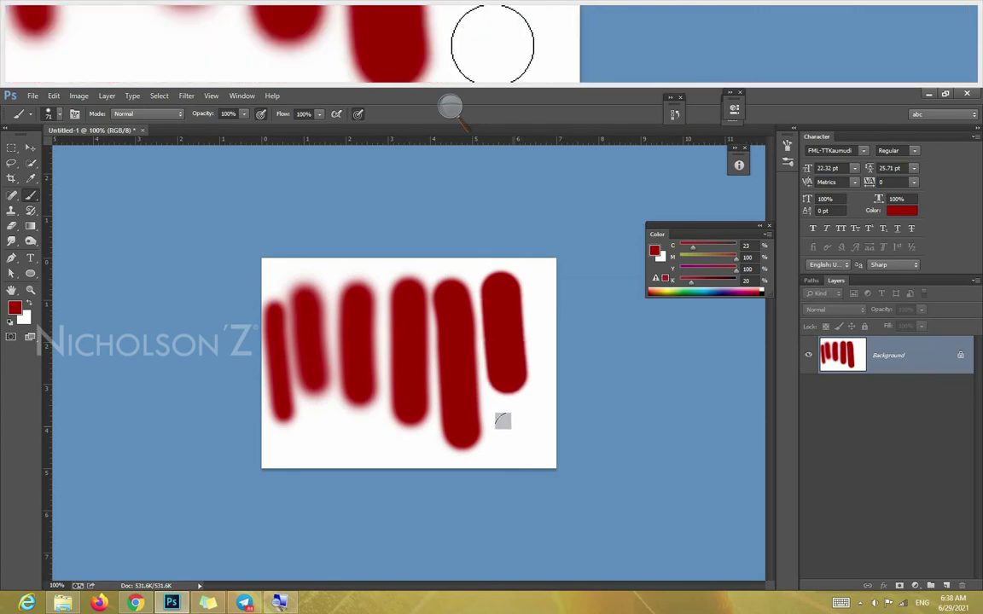
- Set the brush hardness to 100% and paint a short, nearly horizontal stroke at the bottom of the canvas
right_click(530, 280)
left_click_drag(644, 341, 685, 338)
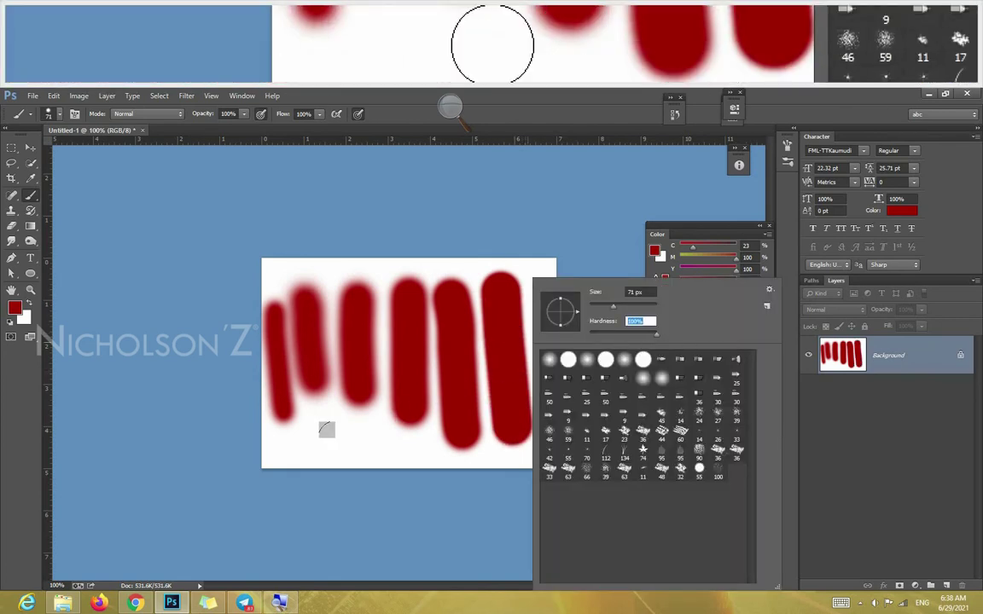
left_click(319, 430)
left_click_drag(329, 442, 388, 441)
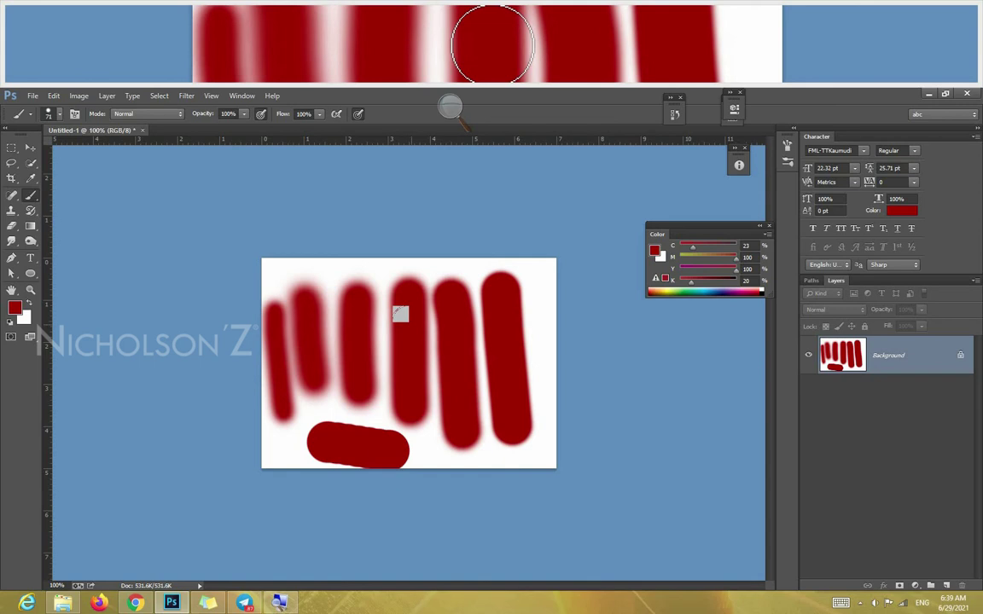
- Choose a flat bristle brush preset and paint a streaky stroke across the vertical strokes on the right
right_click(417, 279)
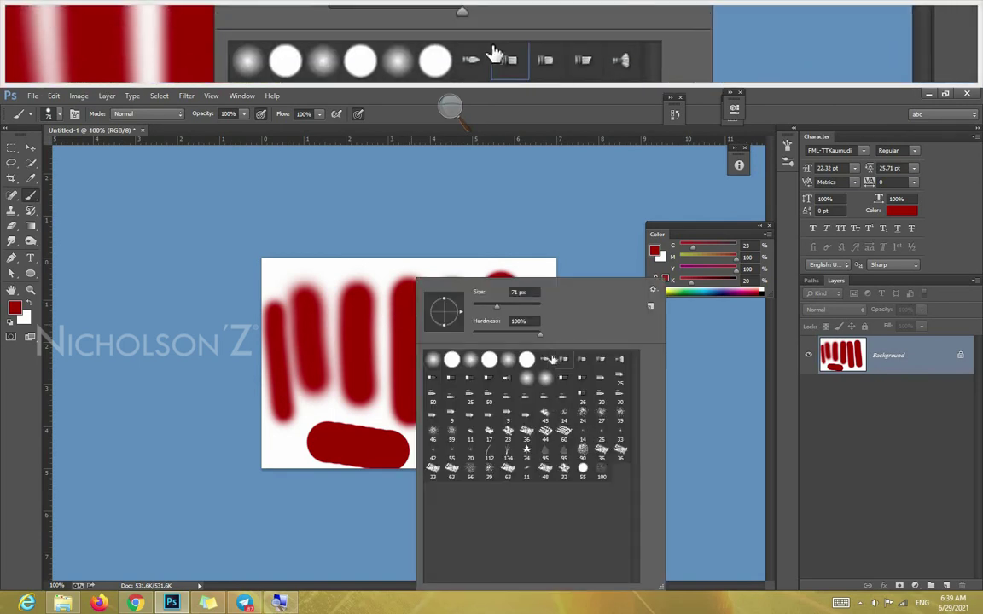
left_click(563, 358)
left_click_drag(373, 324, 511, 350)
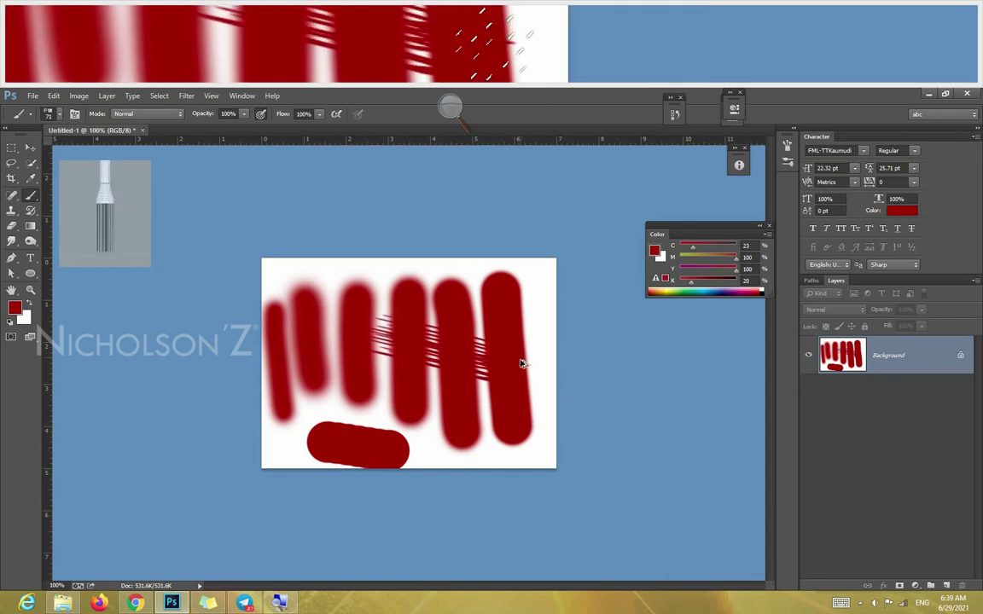
- Undo the recent strokes until only the first two soft strokes at the left remain
key("ctrl+alt+z")
key("ctrl+alt+z")
key("ctrl+alt+z")
key("ctrl+alt+z")
key("ctrl+alt+z")
key("ctrl+alt+z")
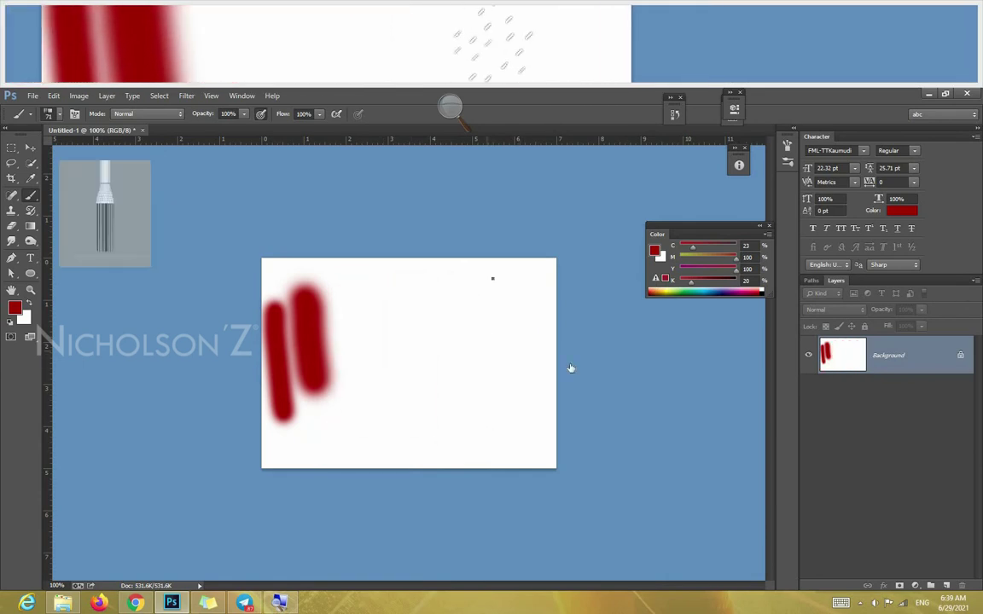
- Choose an angled bristle brush preset and paint a diagonal stroke of thin lines across the canvas's upper right
right_click(571, 368)
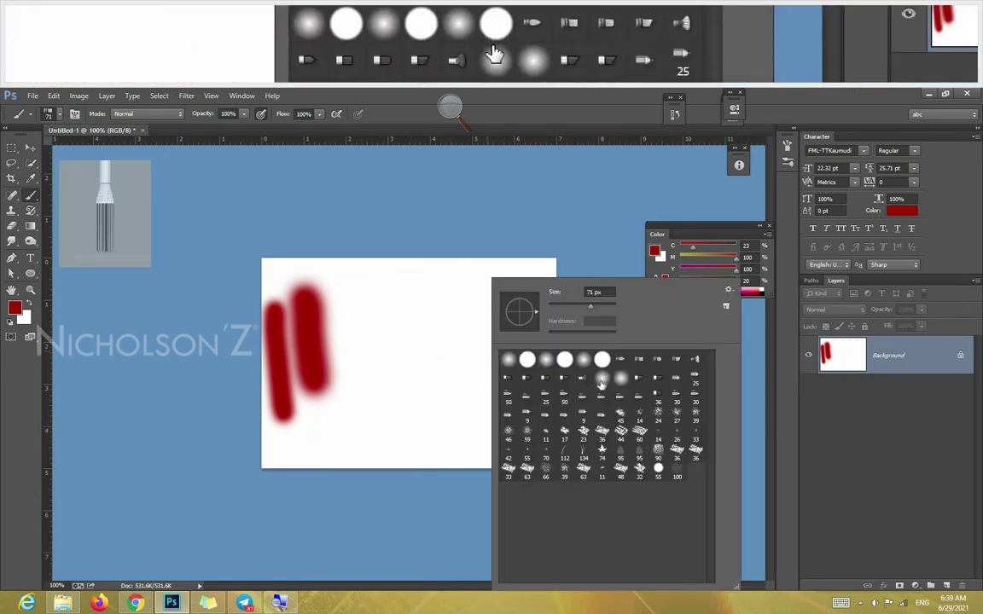
left_click(641, 381)
left_click_drag(386, 292, 500, 380)
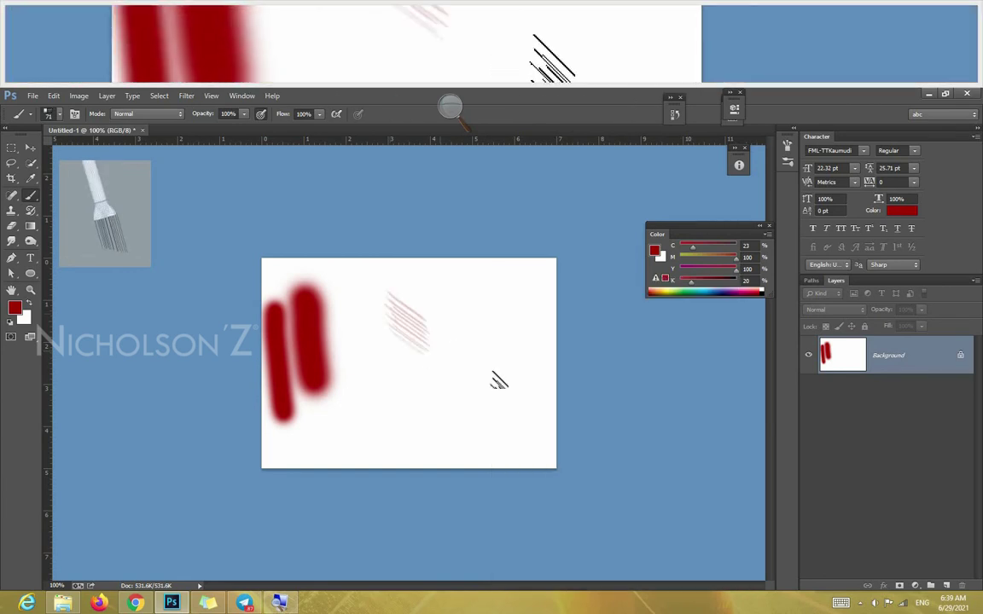
- Paint a wide diagonal stroke with a 71 px flat-tipped preset, and a thin stroke below it with the 25 px round-tipped preset
right_click(441, 307)
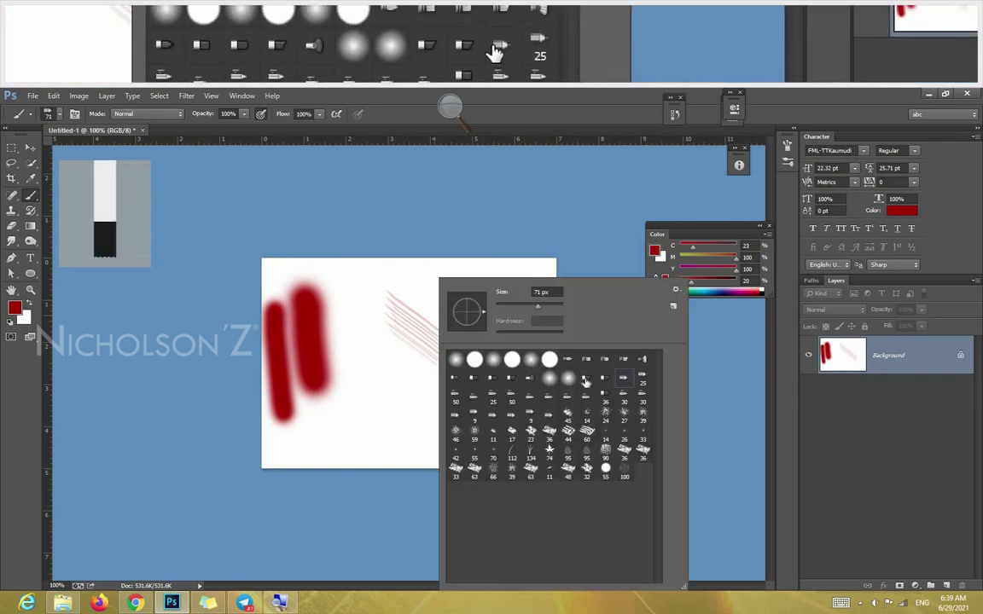
mouse_move(355, 332)
left_mouse_down()
mouse_move(454, 433)
mouse_move(485, 446)
left_mouse_up()
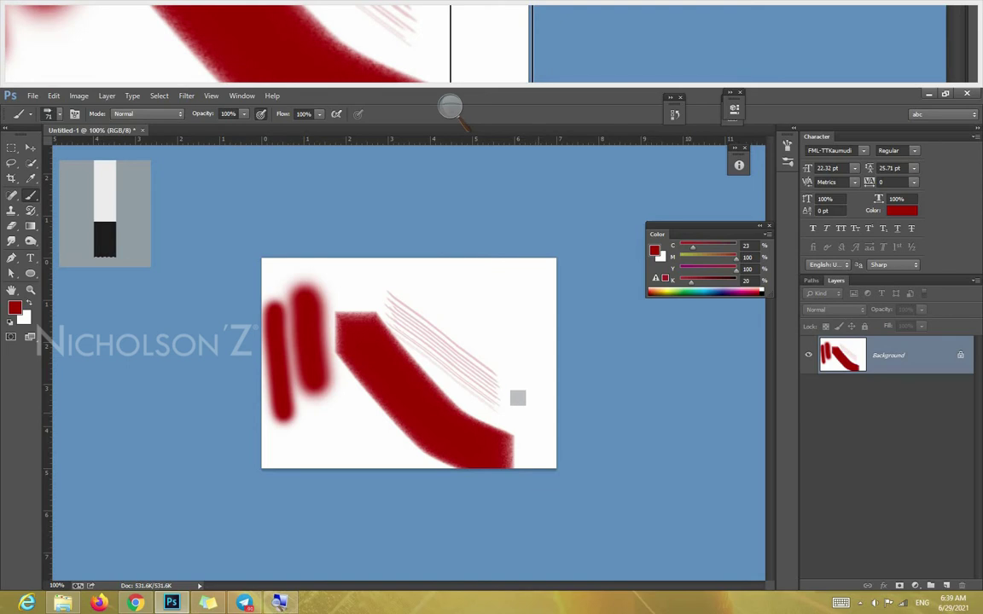
right_click(454, 302)
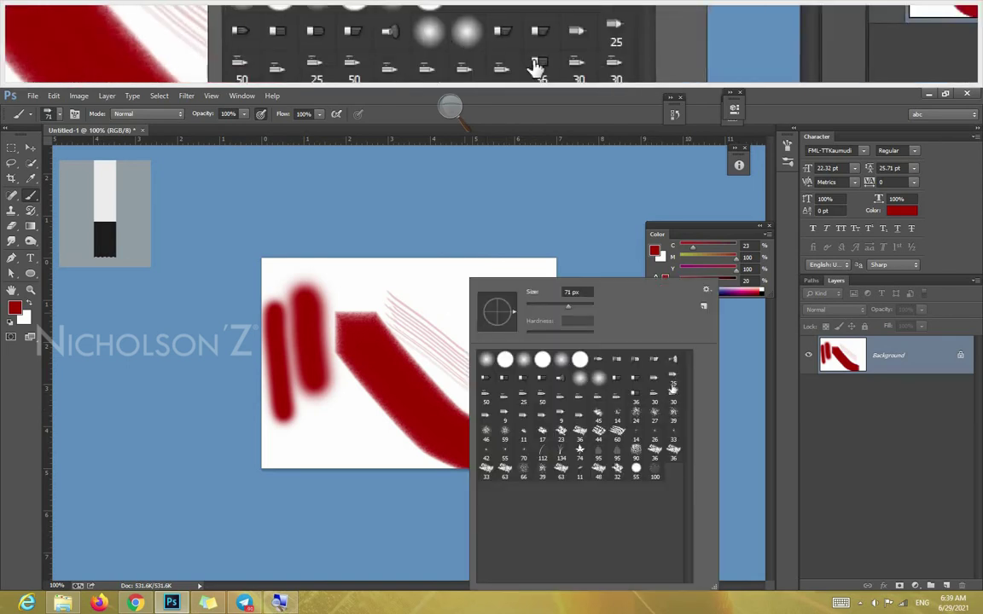
left_click(312, 431)
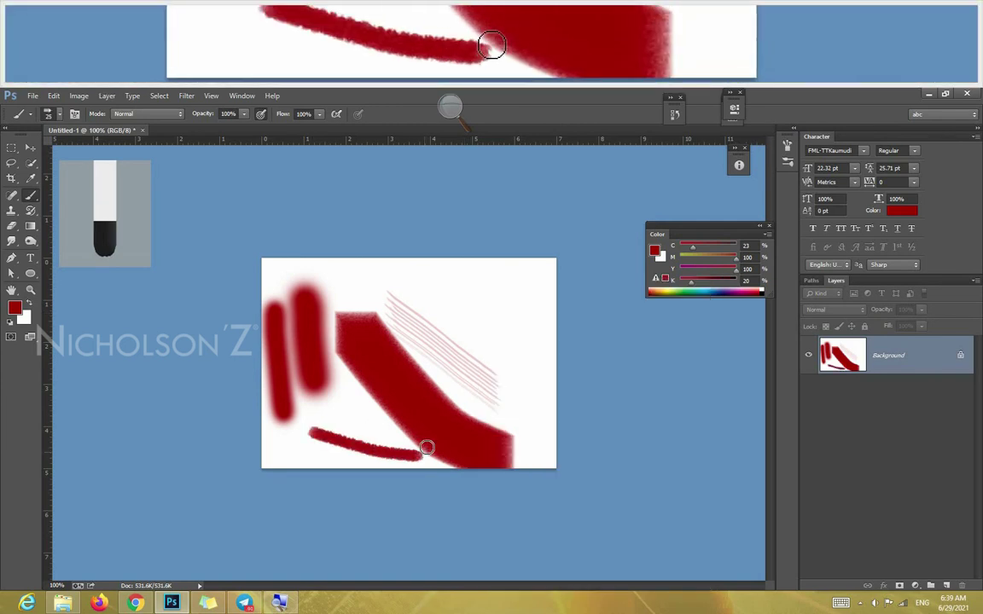
- Choose the 59 px spatter brush and paint a straight diagonal stroke above the thin bristle lines
right_click(489, 327)
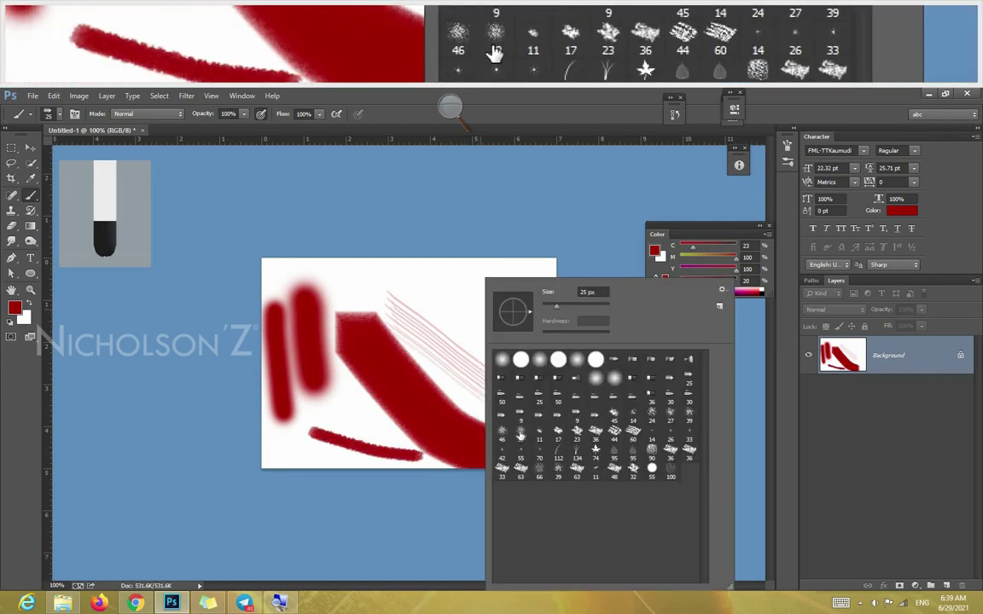
left_click(520, 439)
left_click(418, 273)
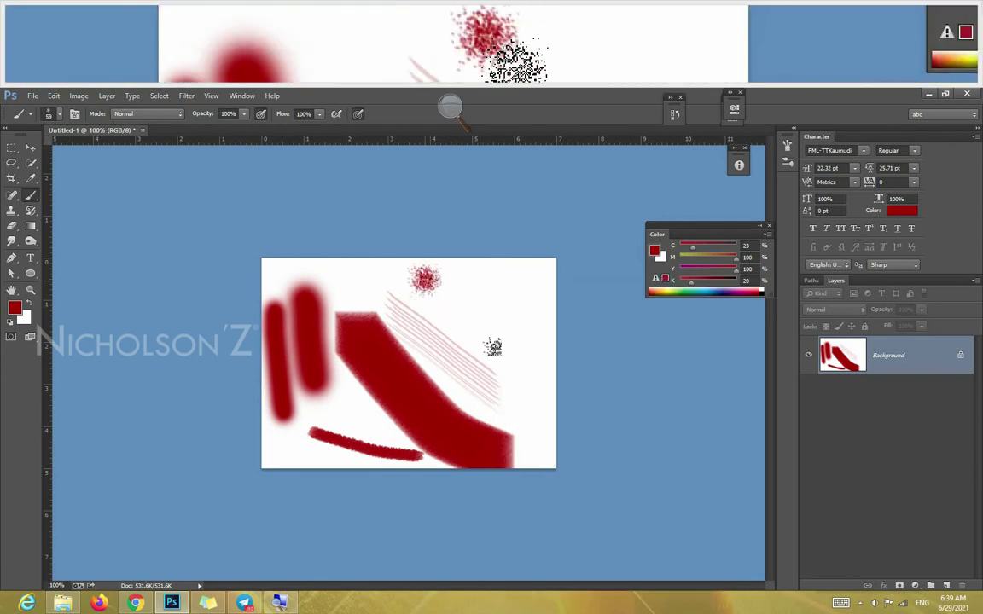
left_click(499, 350, "shift")
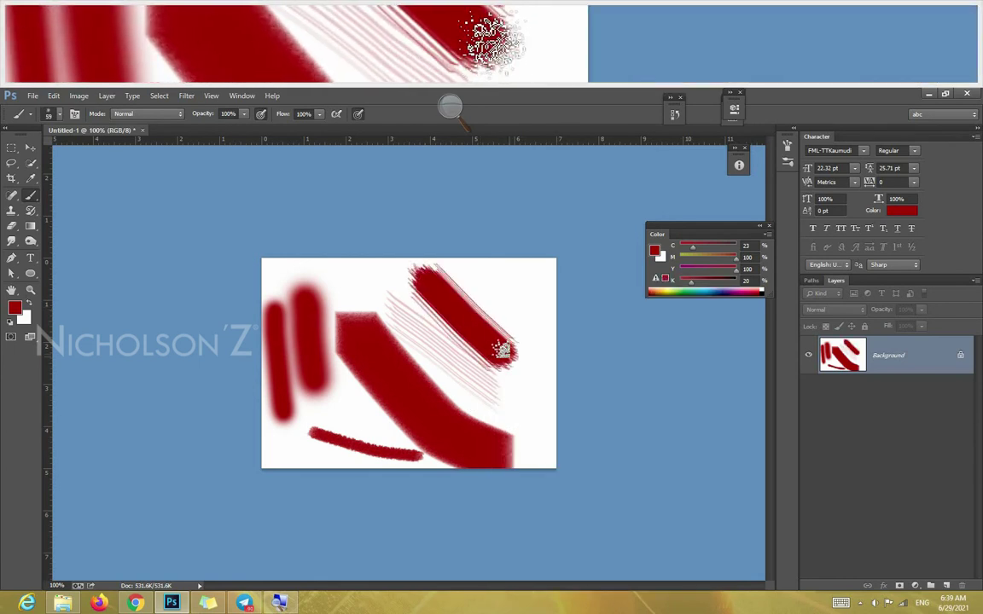
- Choose the 112 px grass brush preset and paint a stroke of blades over the thin stroke near the canvas's lower edge
right_click(495, 304)
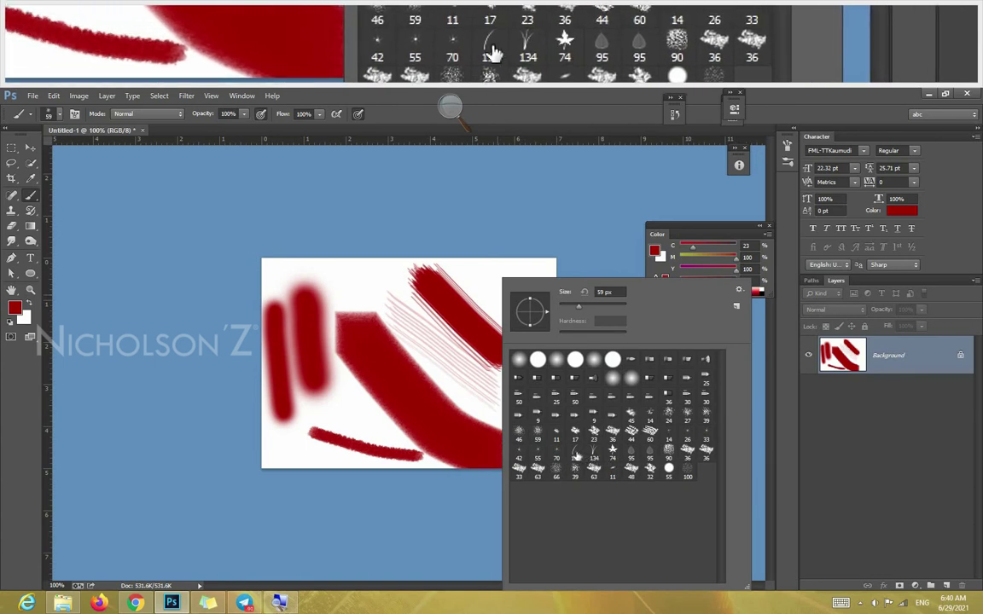
left_click_drag(314, 415, 402, 428)
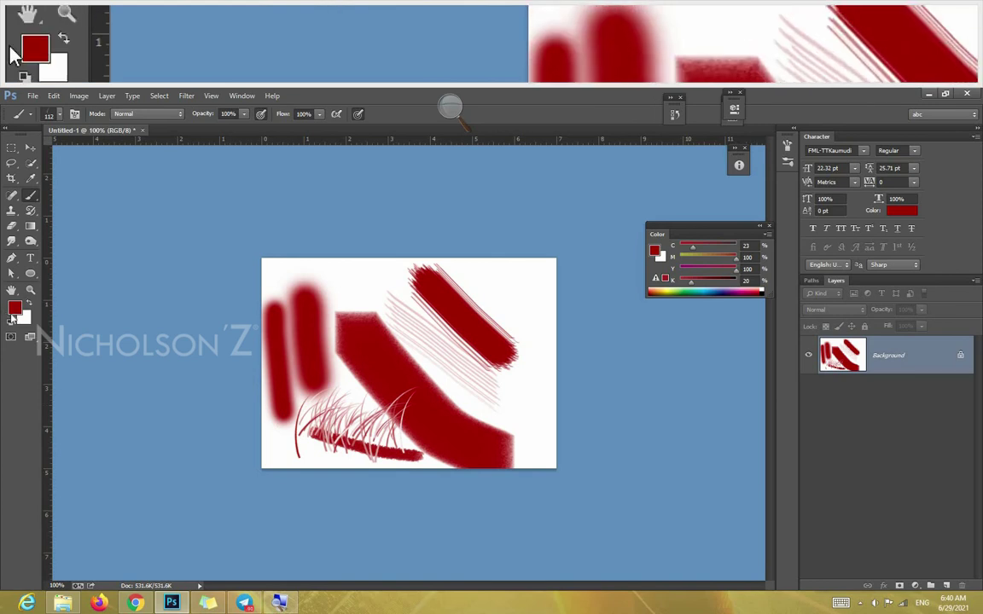
- Set the background colour to blue 1131bc and paint a diagonal stroke of red-and-blue grass across the canvas's right half
left_click(24, 321)
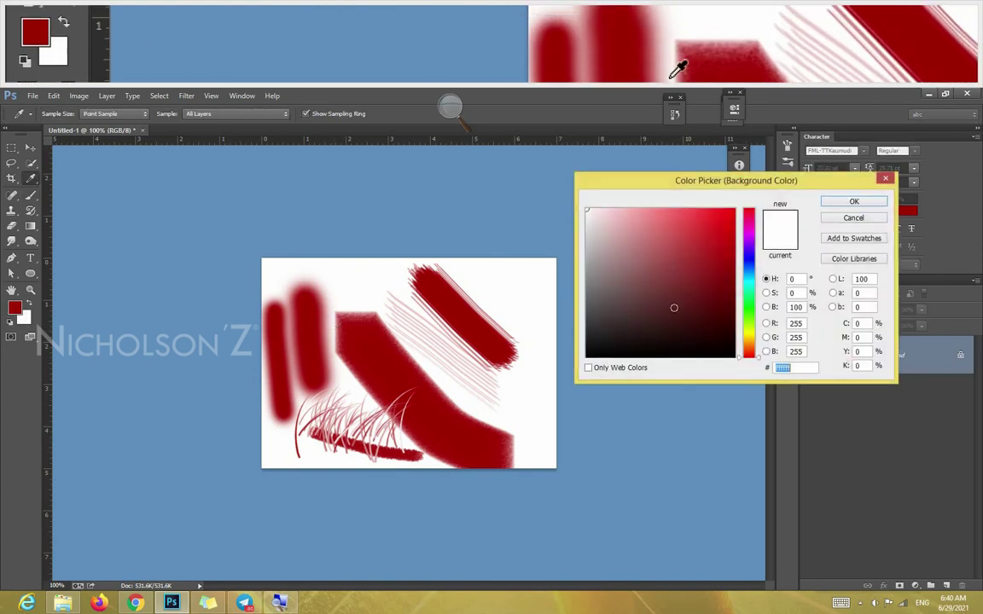
left_click(718, 294)
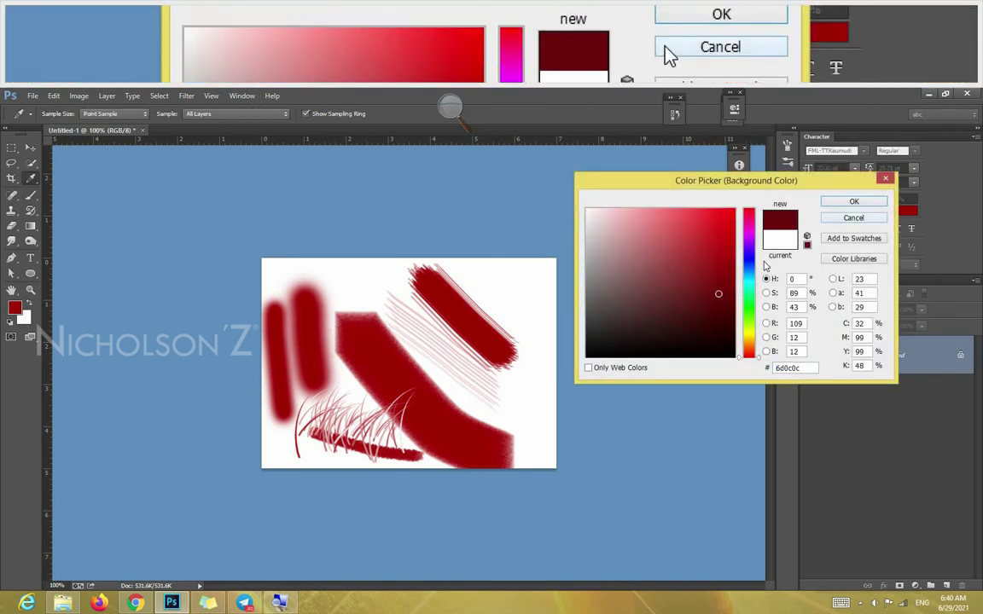
left_click(751, 264)
left_click(721, 248)
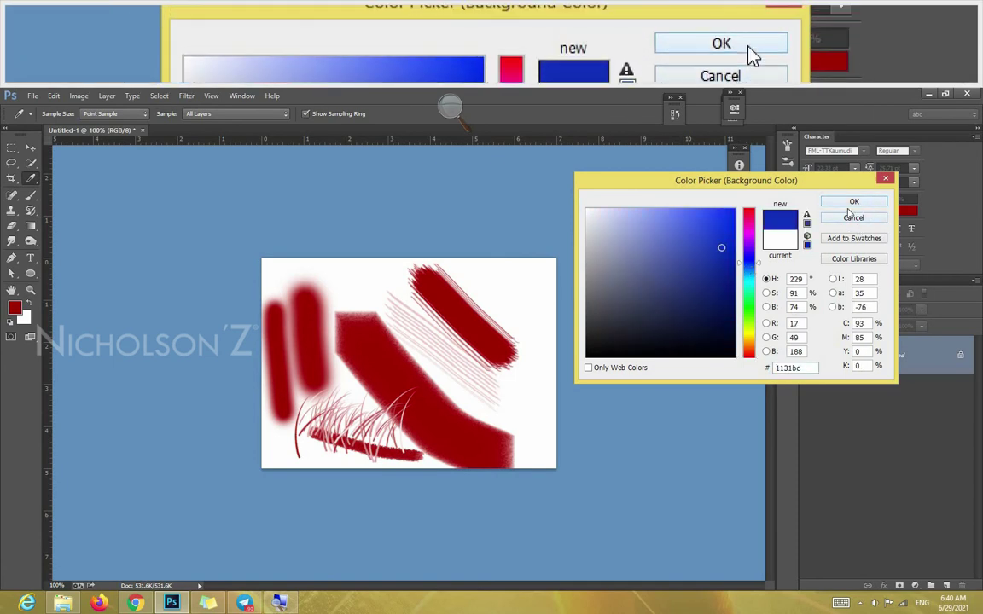
left_click(857, 202)
mouse_move(415, 337)
left_mouse_down()
mouse_move(522, 426)
mouse_move(518, 408)
left_mouse_up()
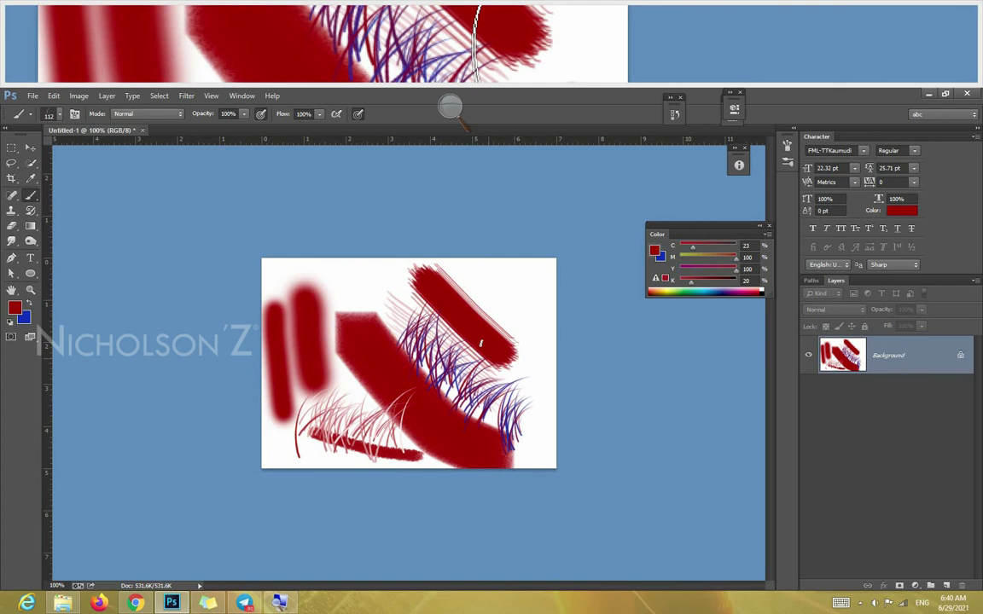
- Choose the 134 px grass brush preset and paint tufts along the canvas's upper edge
right_click(280, 330)
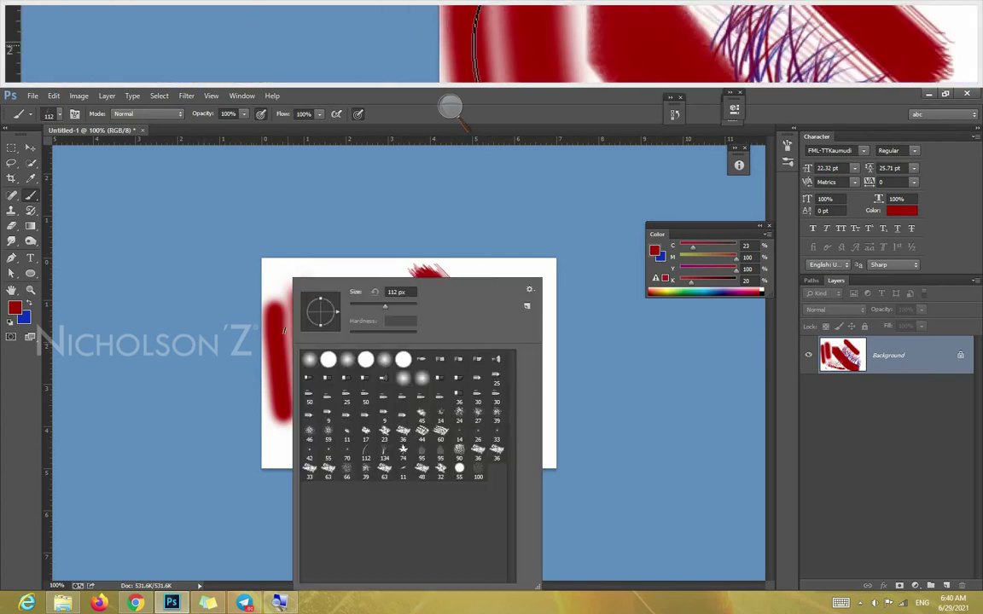
double_click(384, 456)
mouse_move(362, 256)
left_mouse_down()
mouse_move(526, 256)
mouse_move(571, 331)
left_mouse_up()
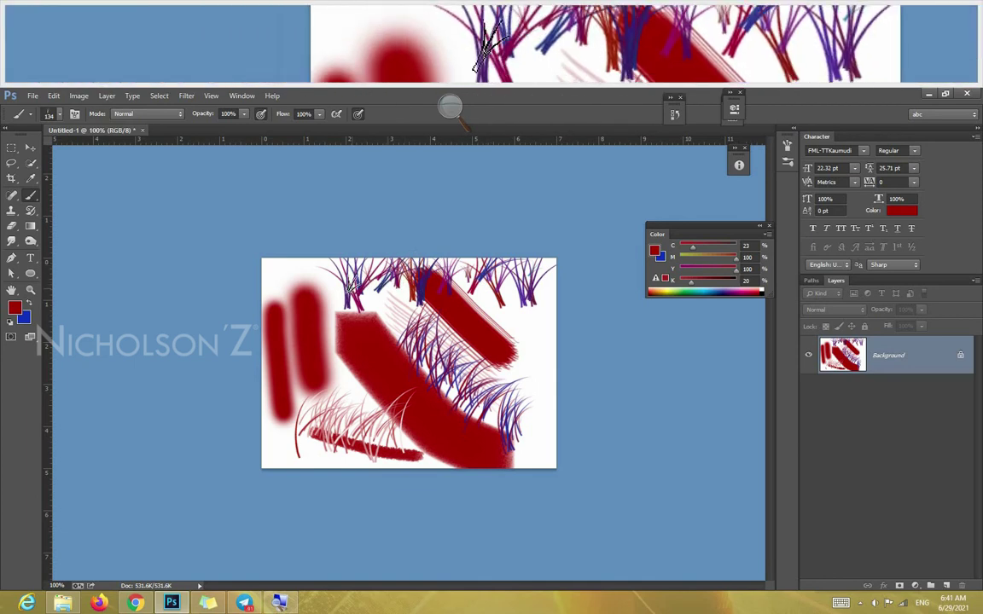
- Append the Calligraphic Brushes set to the current brush presets
right_click(391, 287)
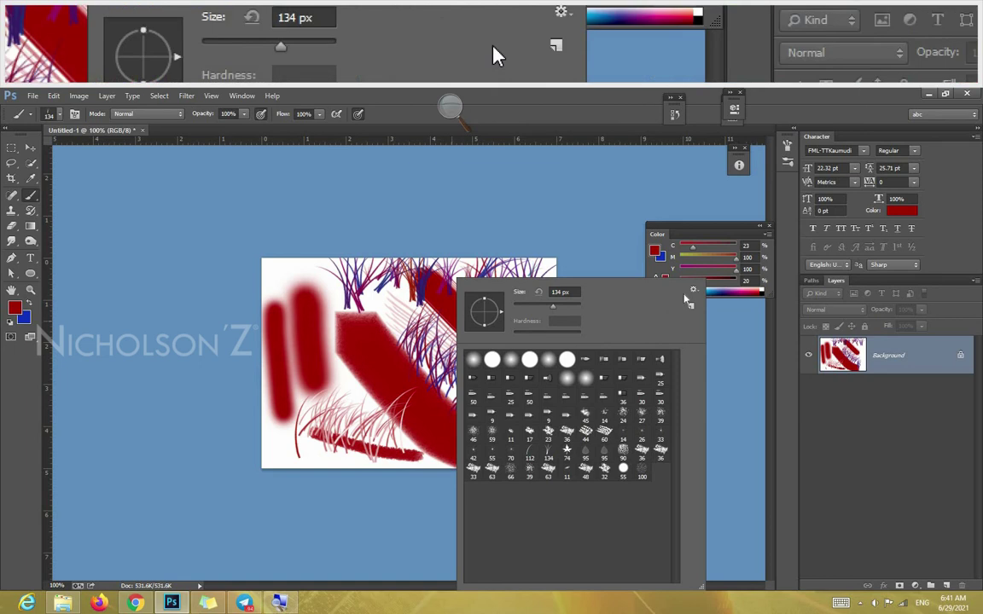
left_click(692, 291)
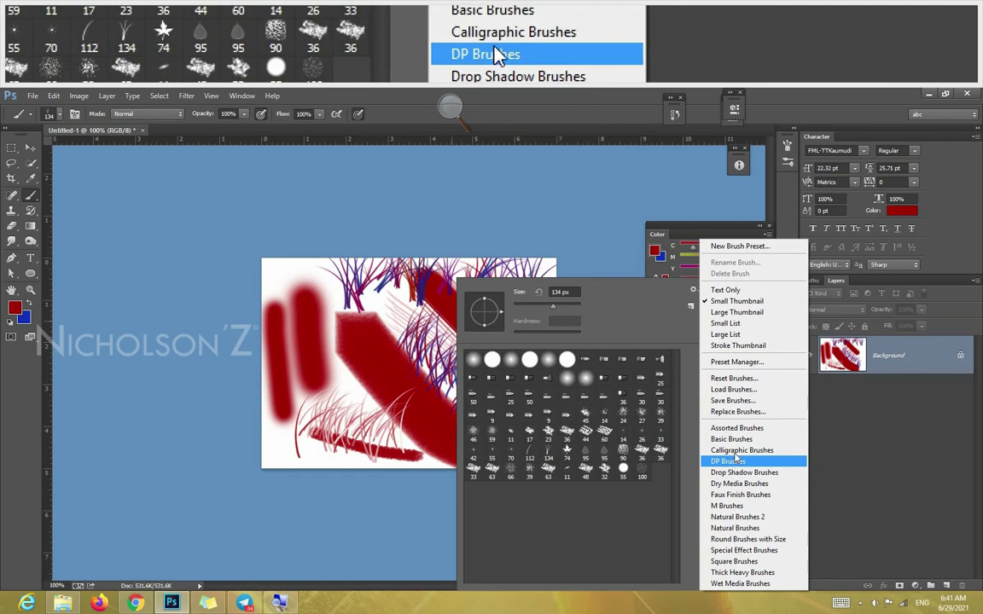
left_click(732, 450)
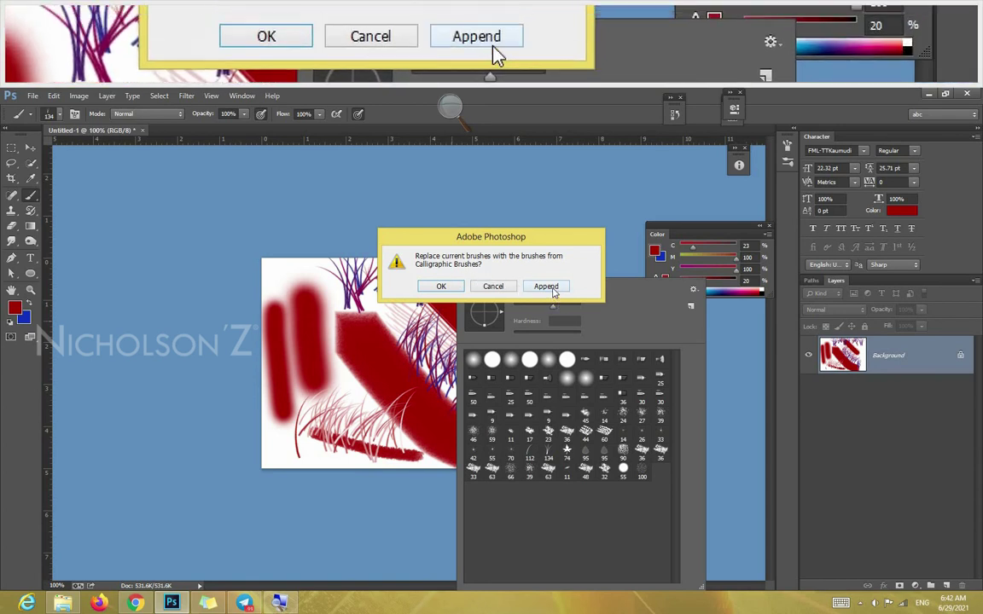
left_click(552, 286)
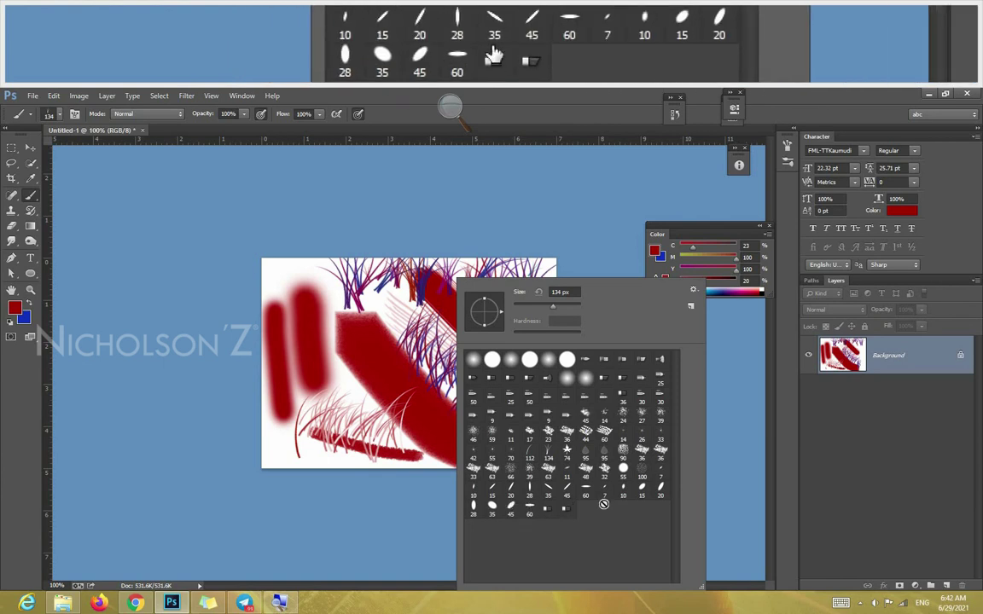
- Replace the current brush presets with the Natural Brushes set
left_click(693, 292)
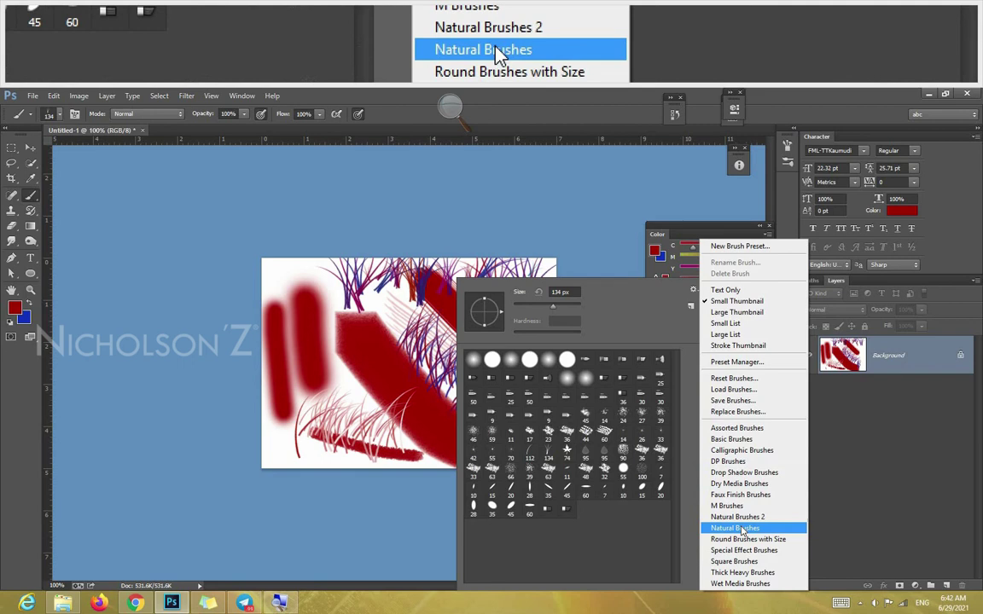
left_click(739, 528)
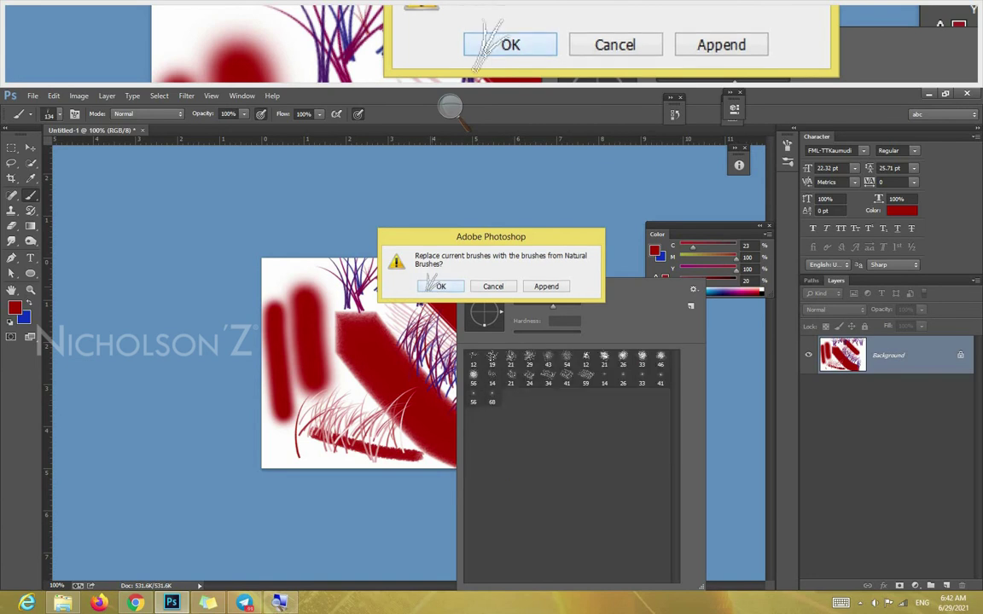
left_click(437, 287)
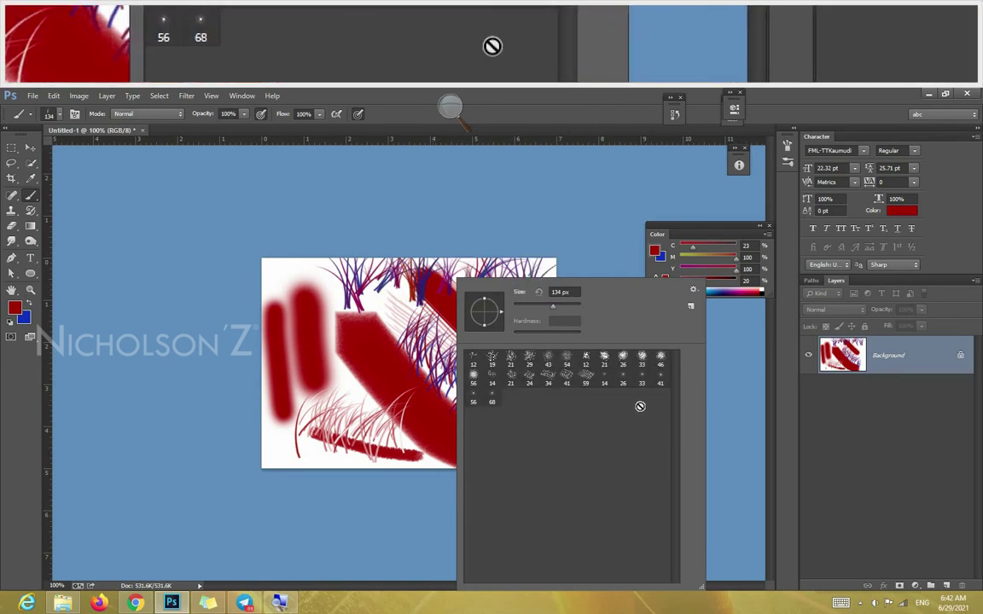
- Reset the brush presets, replacing the current set with the default brushes
left_click(693, 291)
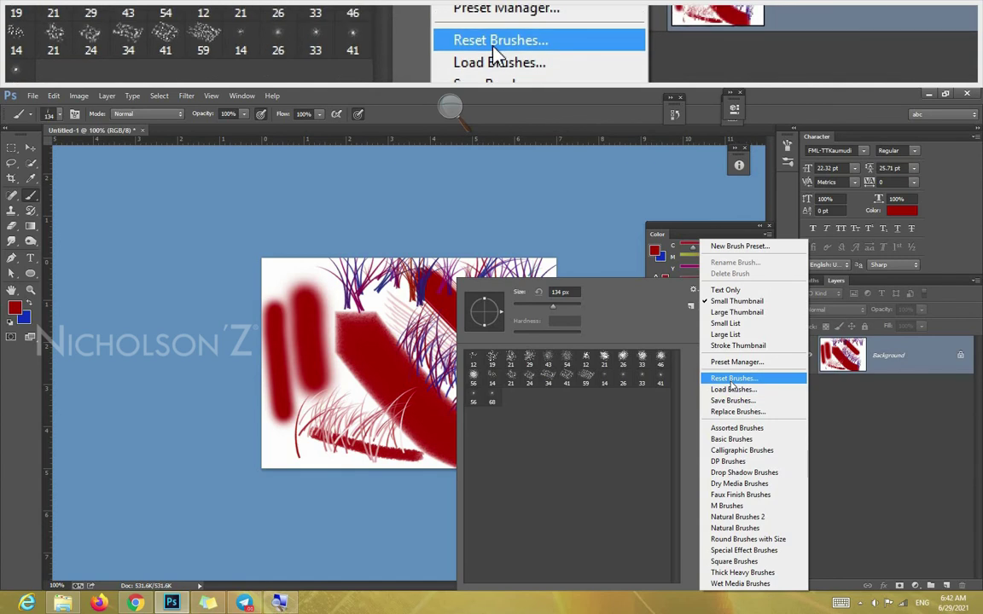
left_click(731, 380)
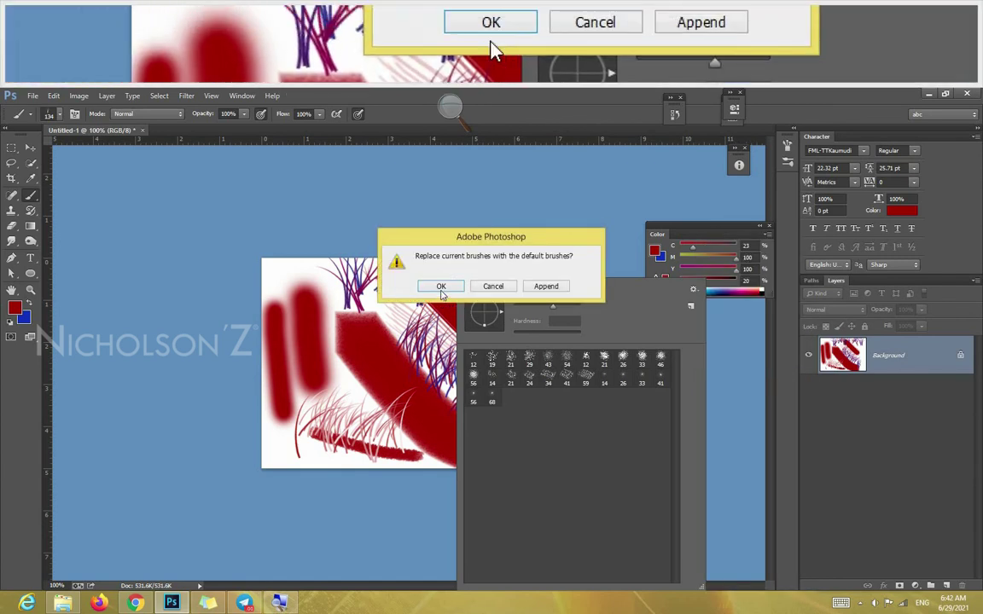
left_click(440, 289)
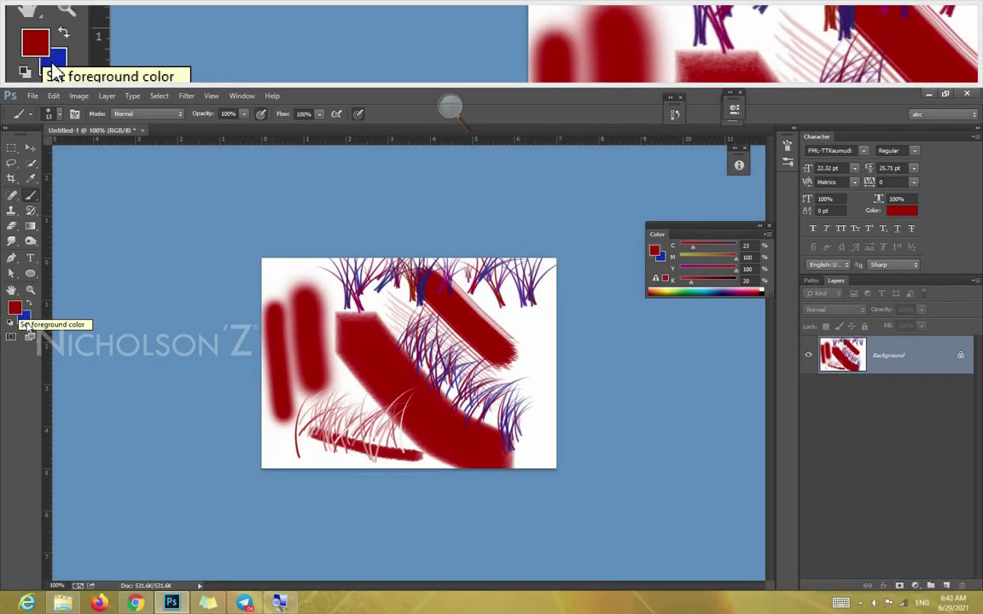
- Restore the default colours to fill the Background layer with white, and add a new empty layer above it
left_click(10, 323)
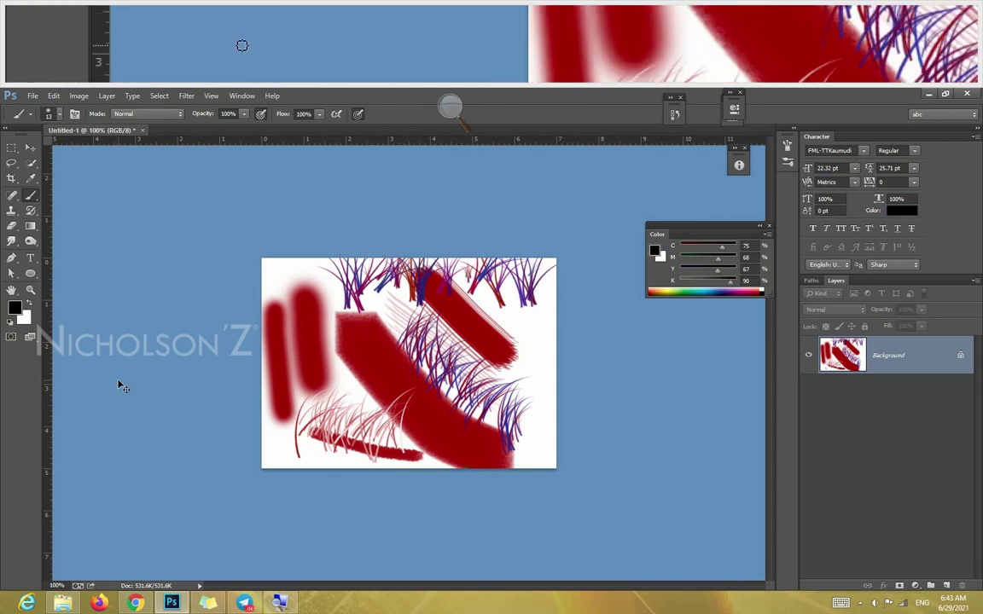
key("ctrl+BackSpace")
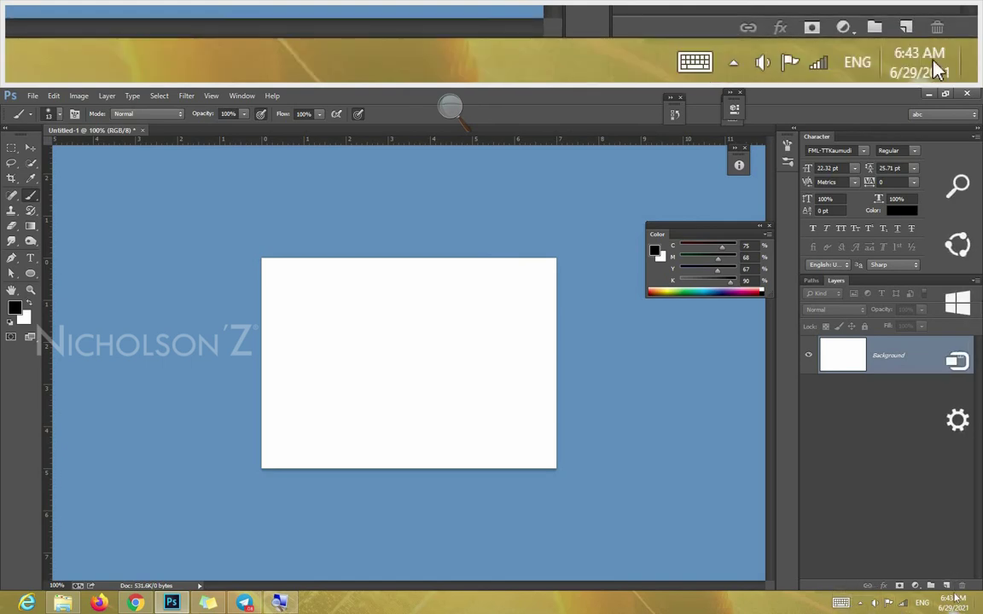
left_click(945, 585)
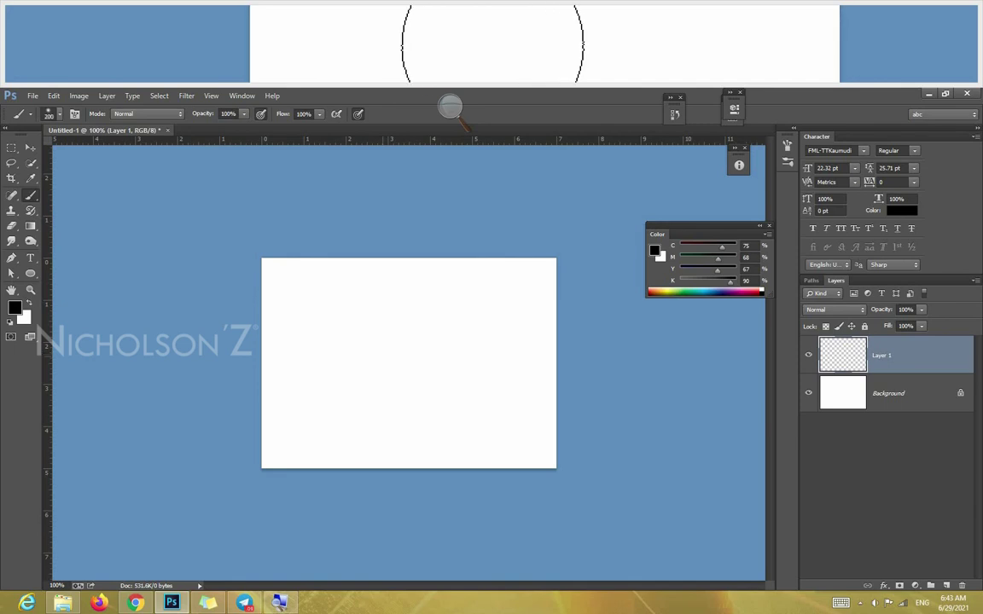
- Try a single black dab at the canvas centre with the 200 px soft brush at 0% hardness, and undo it
right_click(388, 278)
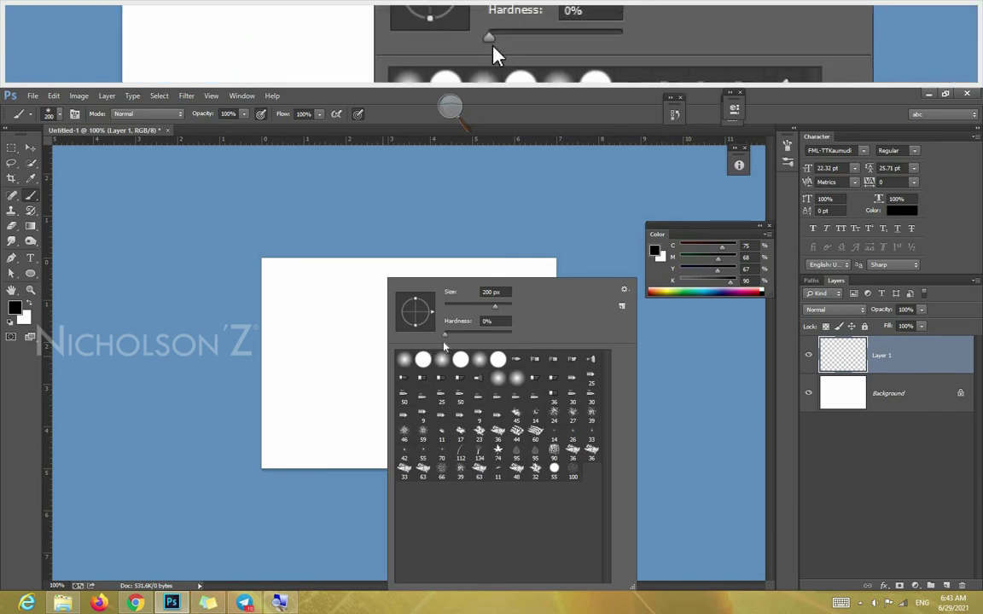
double_click(403, 367)
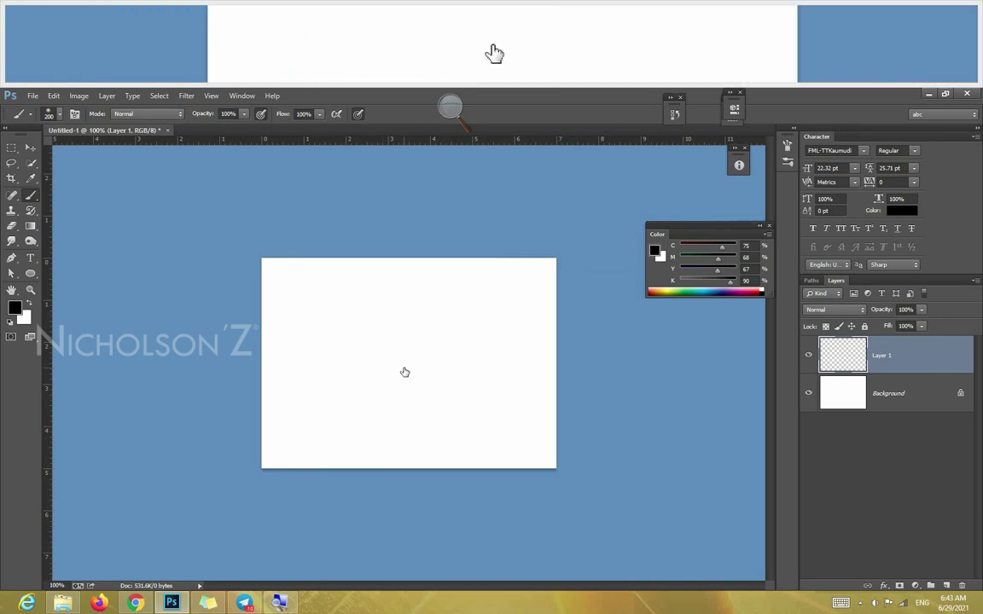
left_click(410, 359)
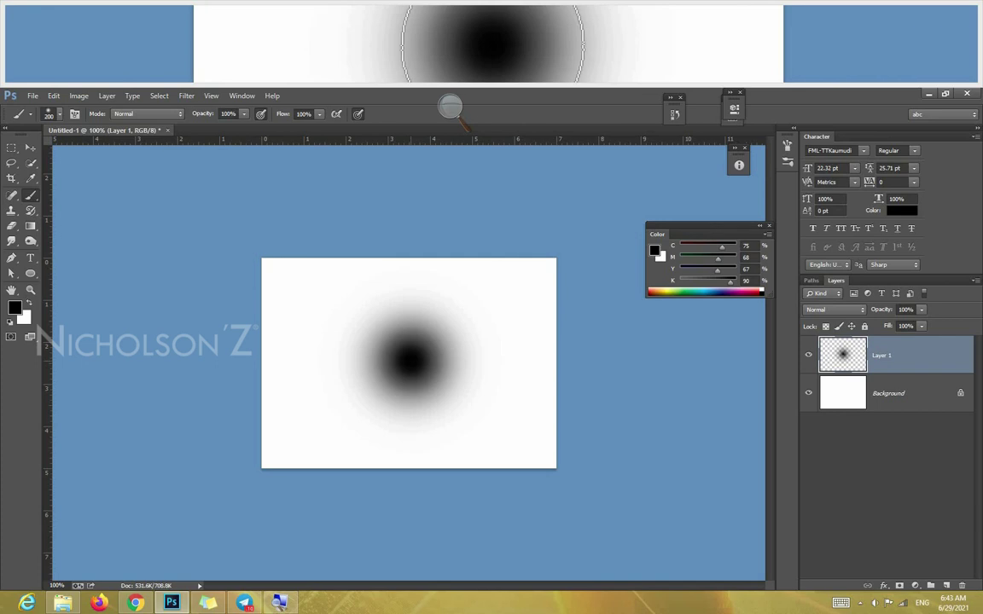
key("ctrl+z")
- Set the hardness of the 200 px brush to 100%
right_click(415, 279)
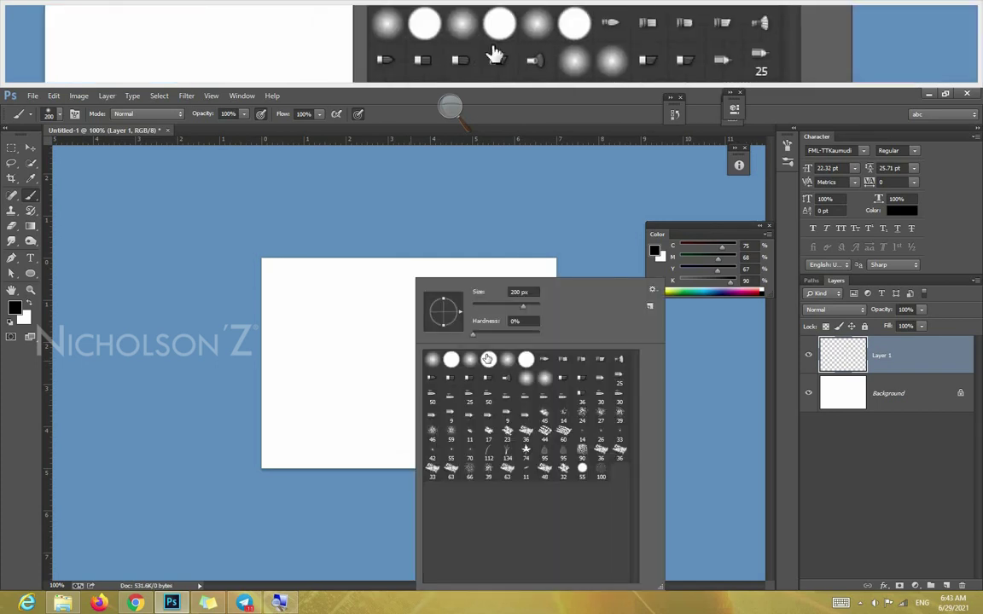
left_click_drag(475, 334, 544, 334)
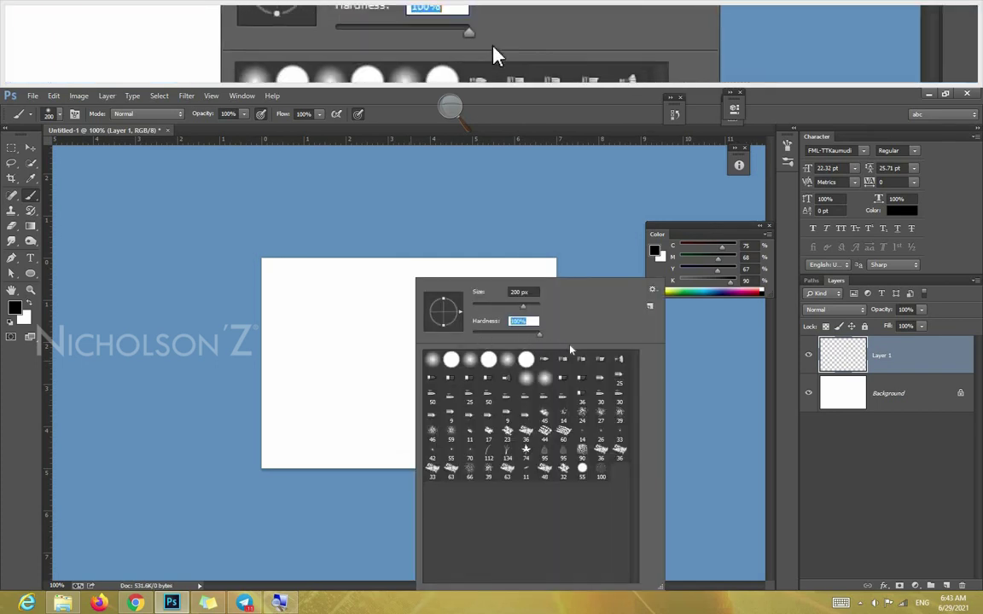
key("Return")
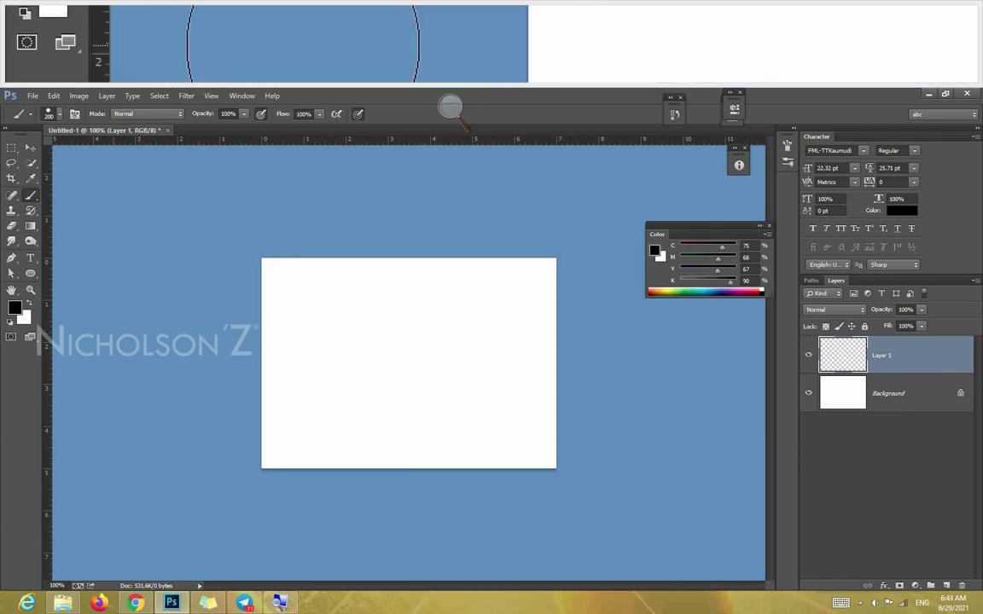
- Set the foreground colour to red-brown a43820 and paint one hard 200 px dab at the canvas centre on Layer 1
left_click(15, 310)
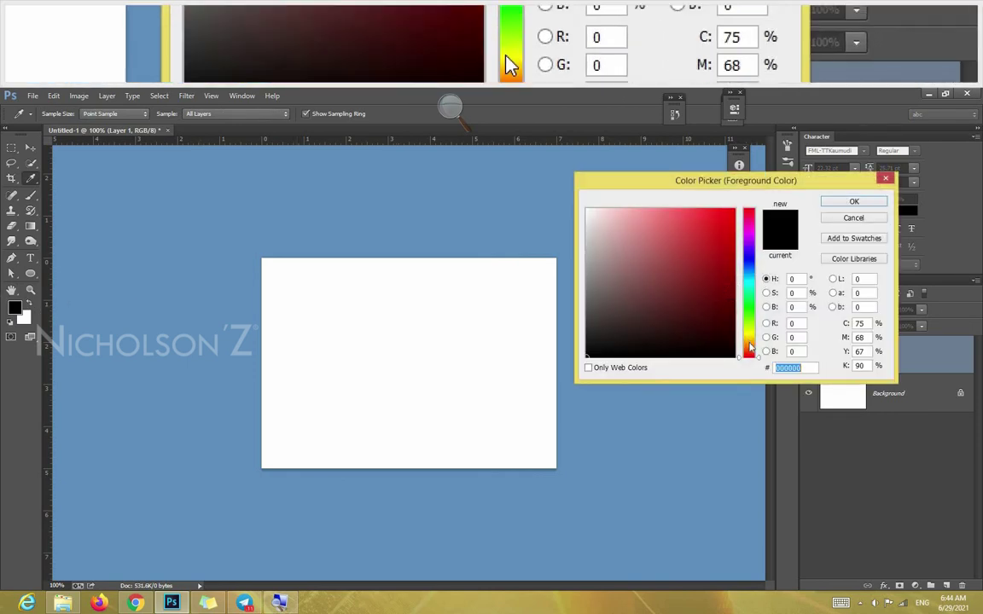
left_click(750, 346)
left_click_drag(749, 345, 749, 353)
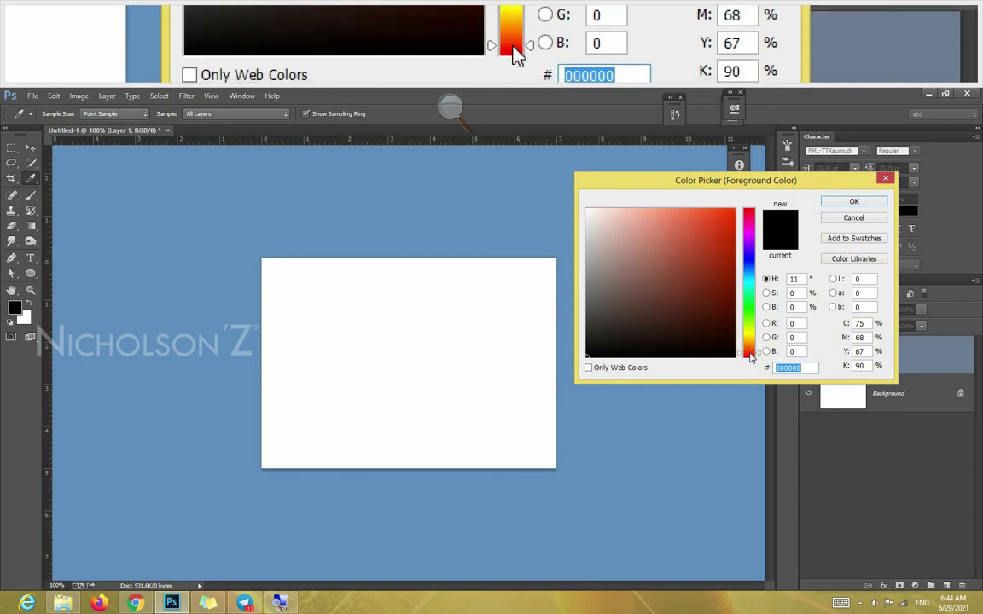
left_click(707, 262)
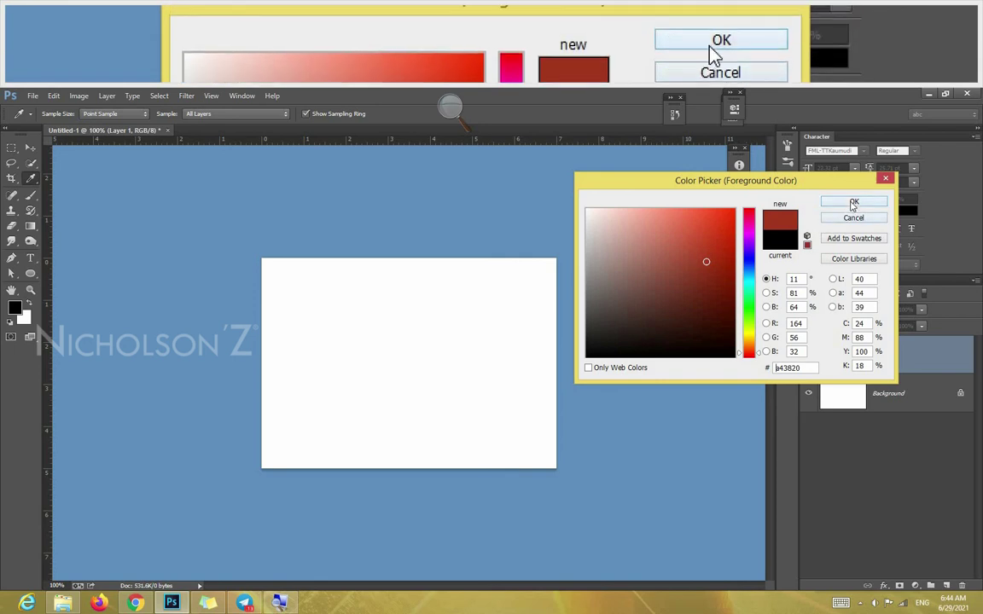
left_click(852, 203)
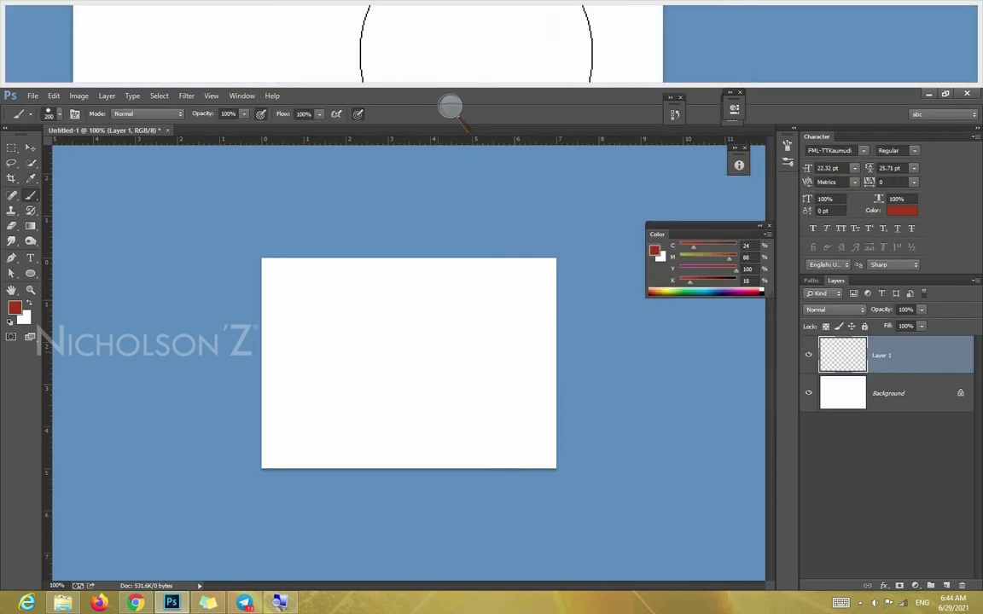
left_click(407, 358)
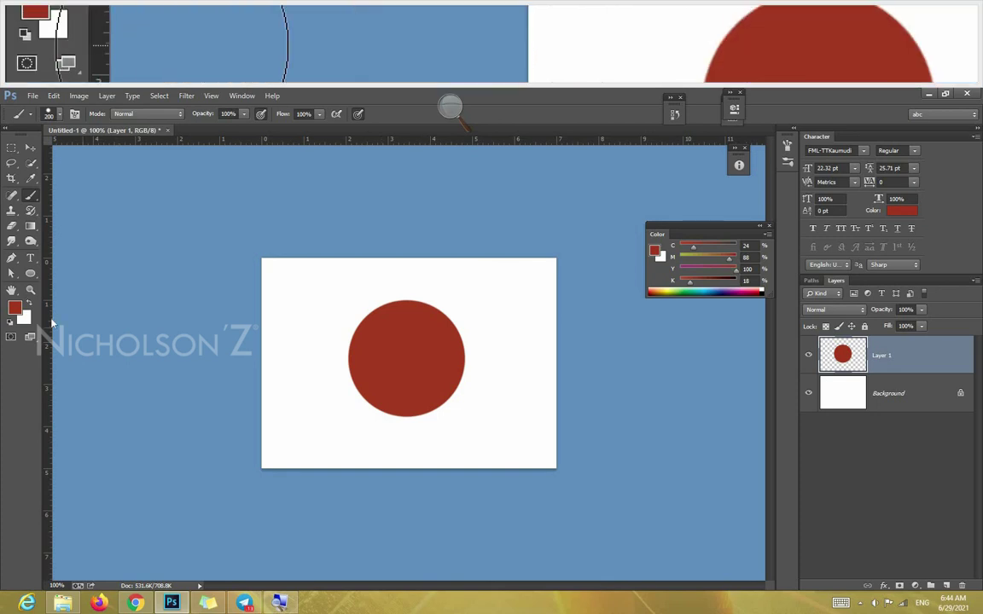
- Change the foreground colour to dark brown 3a1209
left_click(16, 309)
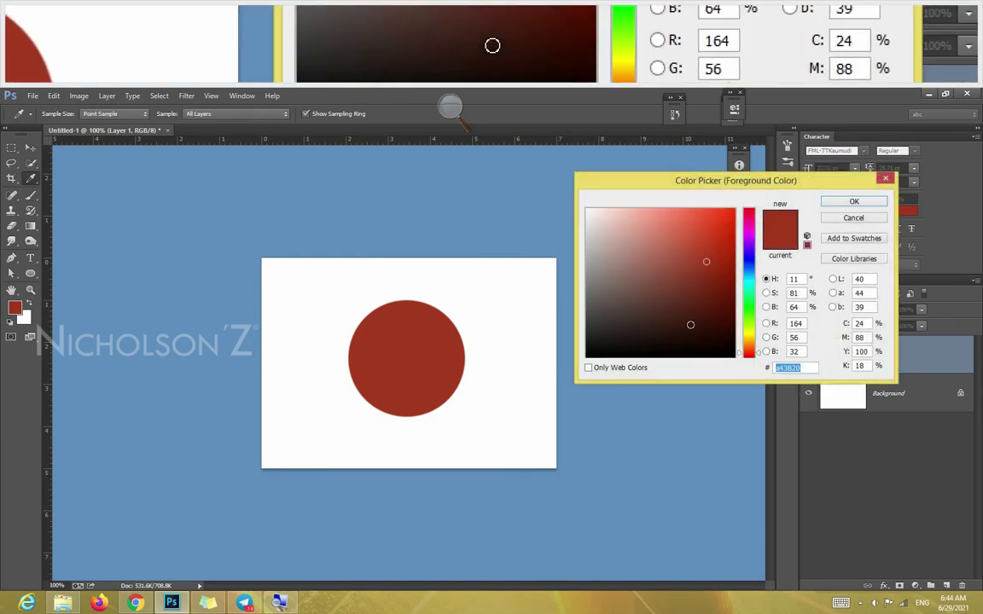
left_click(712, 324)
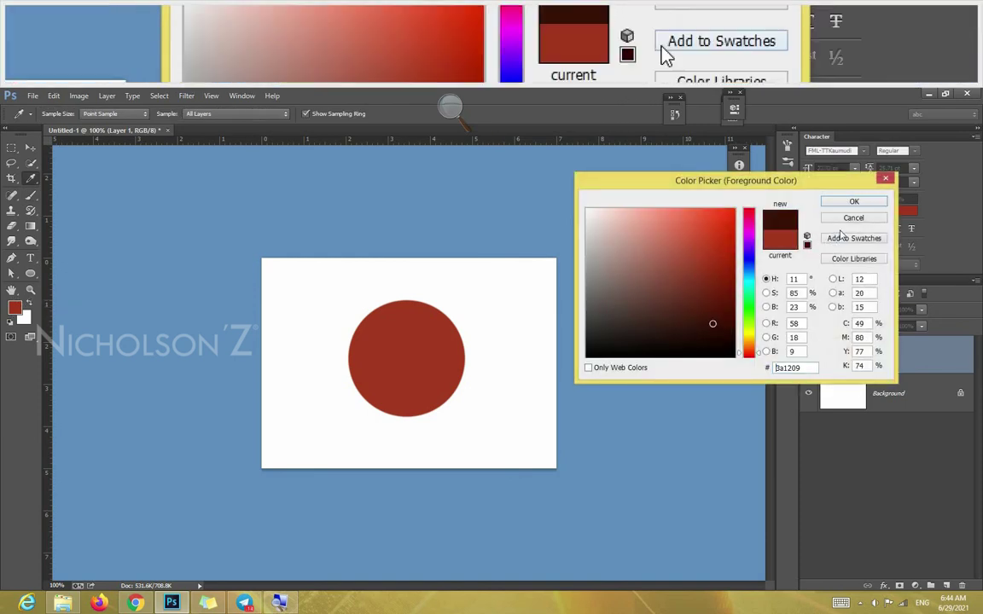
left_click(855, 202)
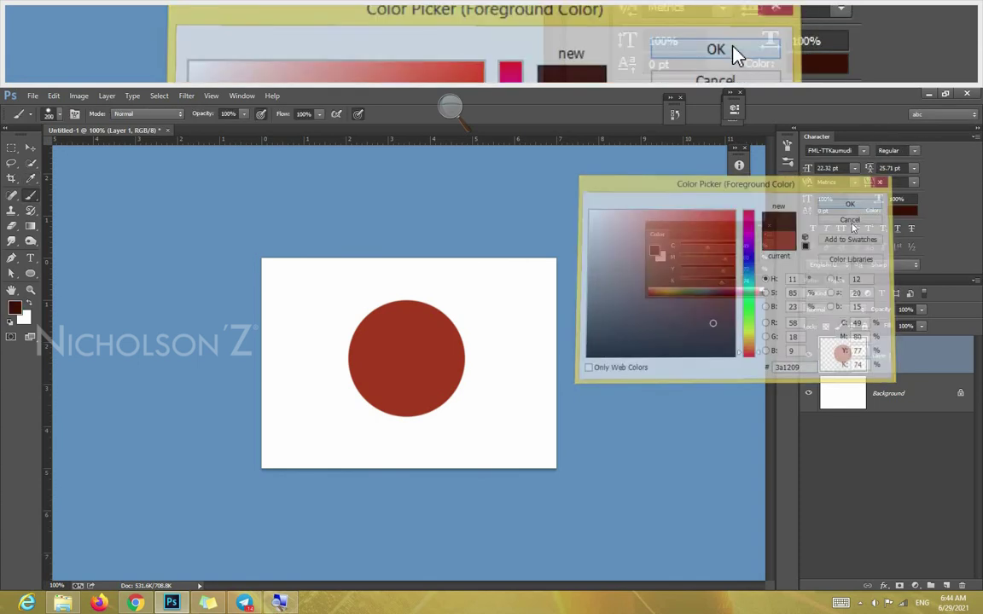
- Try a dark brown 90 px stroke down the circle's right side at 100% opacity, and undo it
key("b")
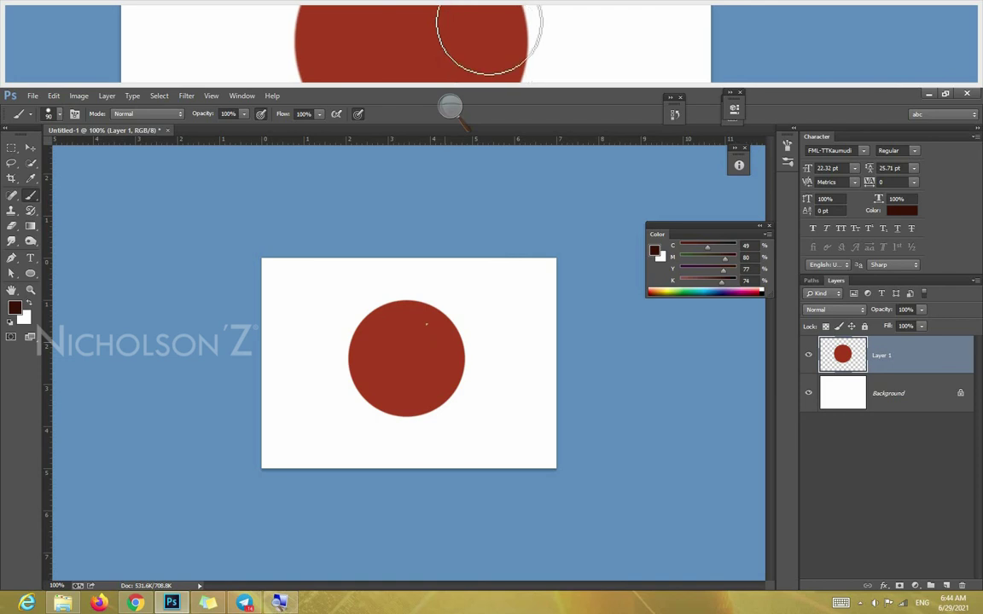
left_click_drag(427, 336, 415, 391)
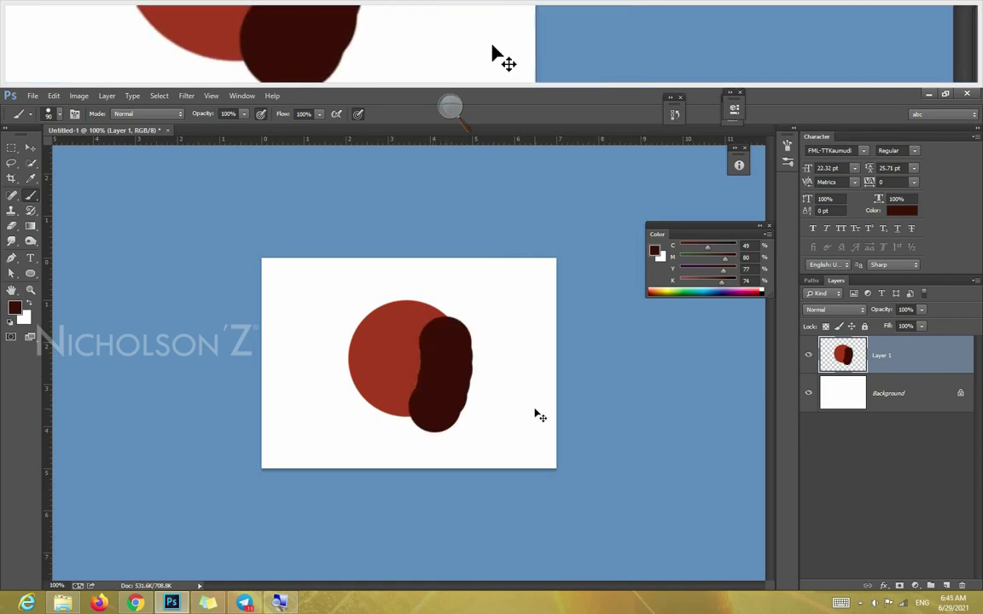
key("ctrl+z")
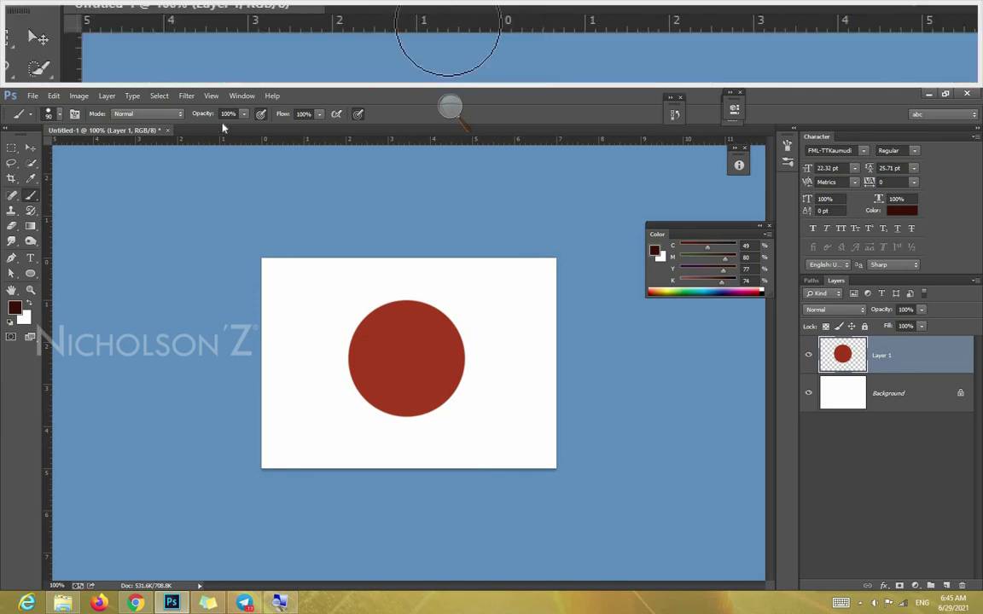
- Set the brush opacity to 23% and its size to 80 px
left_click(244, 118)
left_click_drag(232, 128, 199, 132)
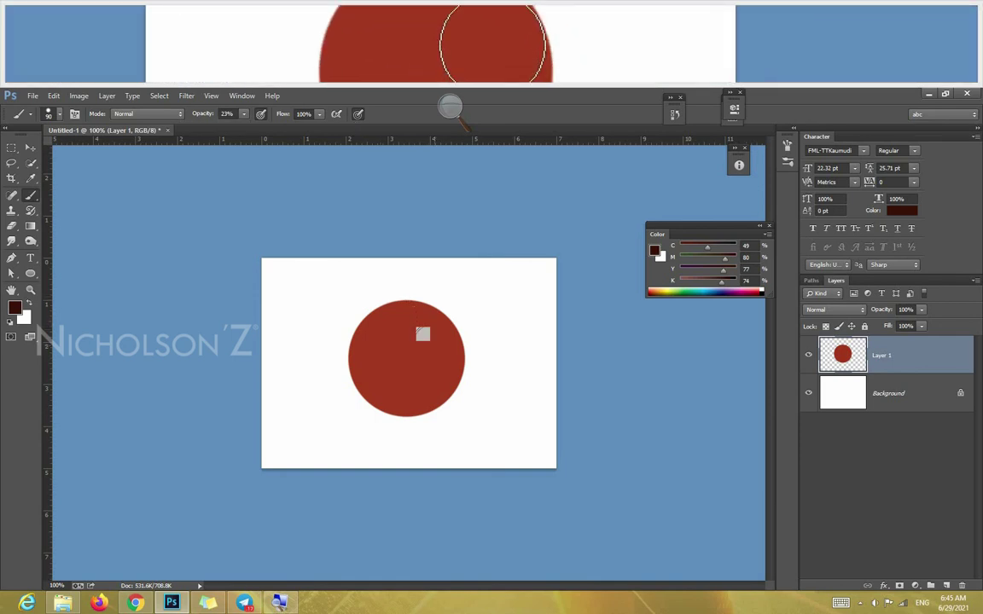
right_click(423, 334)
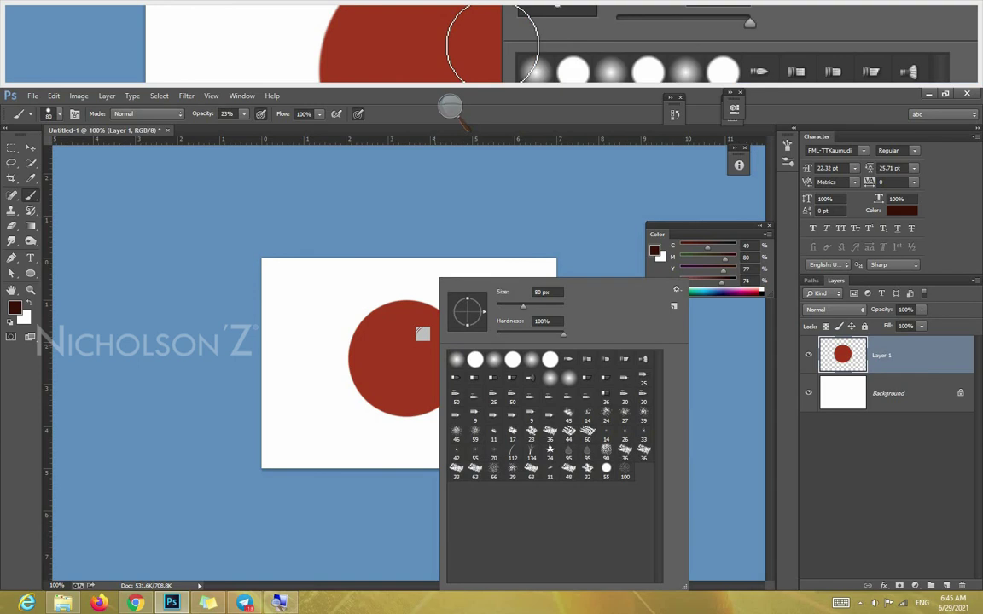
- Try several overlapping hard-edged diagonal strokes across the circle at 23% opacity, and undo them all
left_click_drag(318, 294, 396, 454)
left_click_drag(346, 290, 405, 443)
left_click_drag(379, 302, 440, 445)
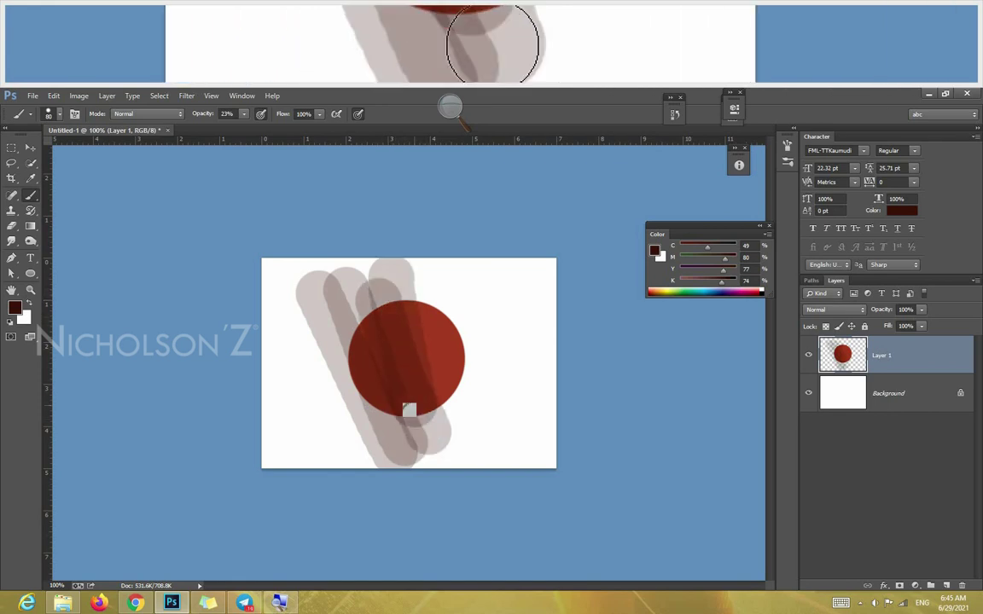
left_click_drag(408, 401, 388, 346)
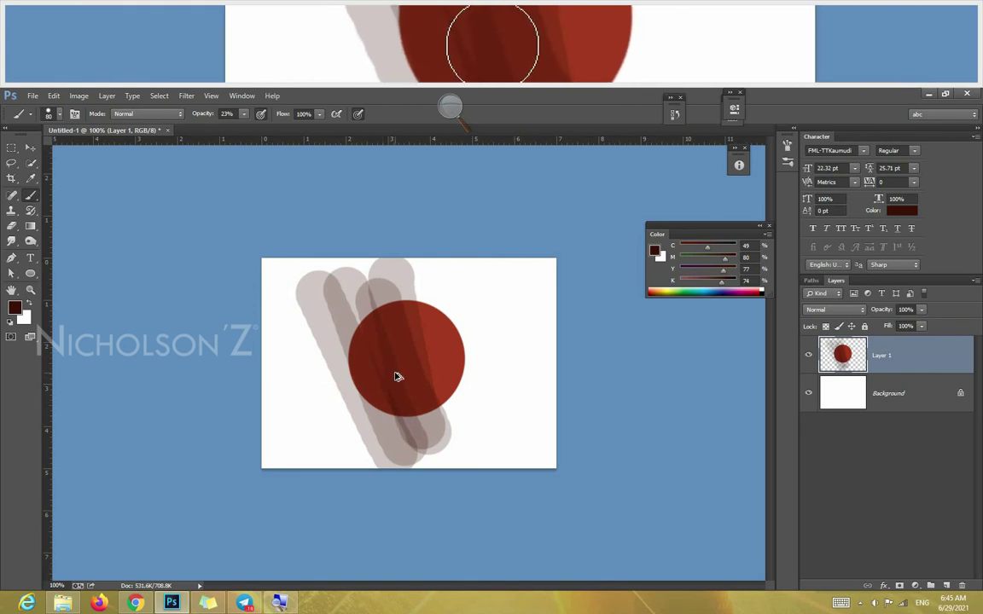
key("ctrl+alt+z")
key("ctrl+alt+z")
key("ctrl+alt+z")
key("ctrl+alt+z")
key("ctrl+alt+z")
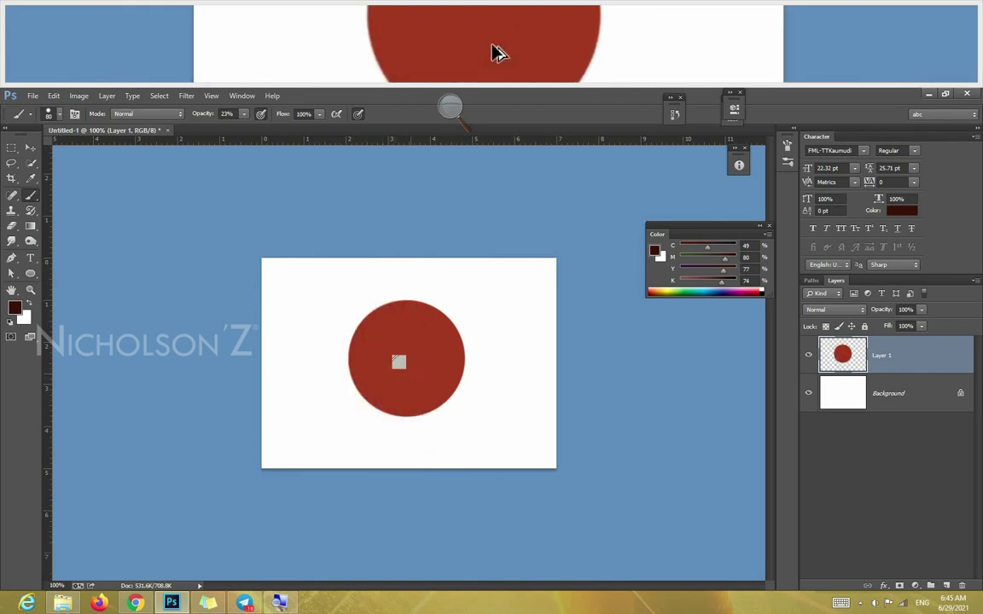
- Set the hardness of the 80 px brush to 0%
right_click(422, 338)
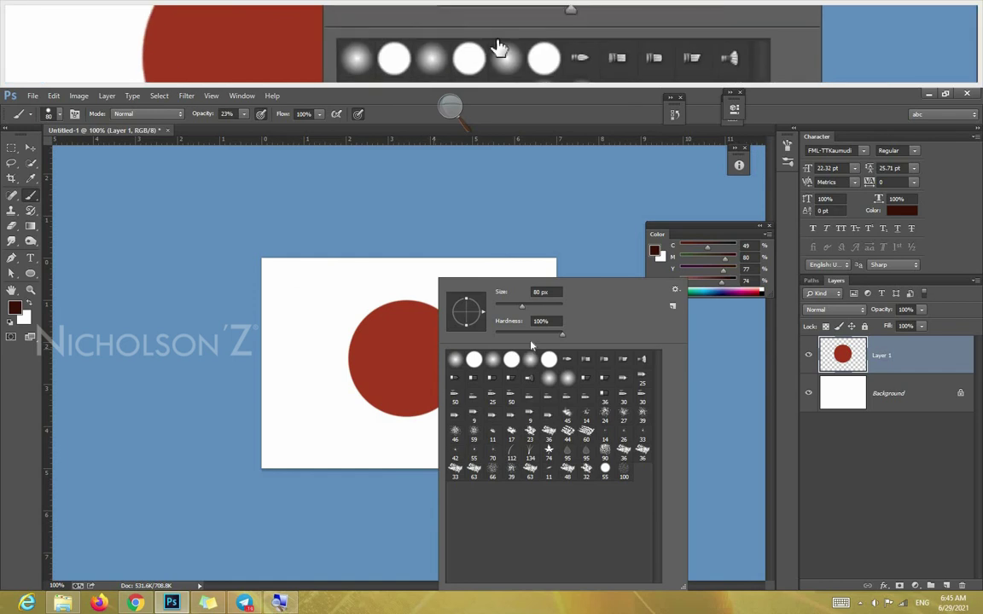
left_click_drag(530, 342, 410, 327)
key("Return")
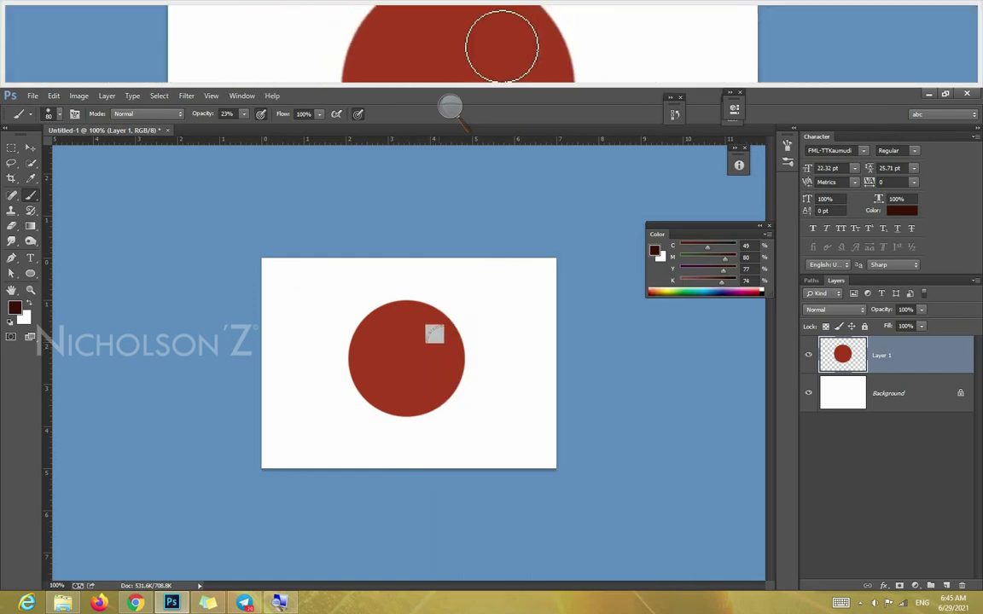
- Shade the circle's right and lower edge with overlapping soft dark brown strokes at 23% opacity
mouse_move(441, 369)
left_mouse_down()
mouse_move(432, 388)
mouse_move(400, 396)
left_mouse_up()
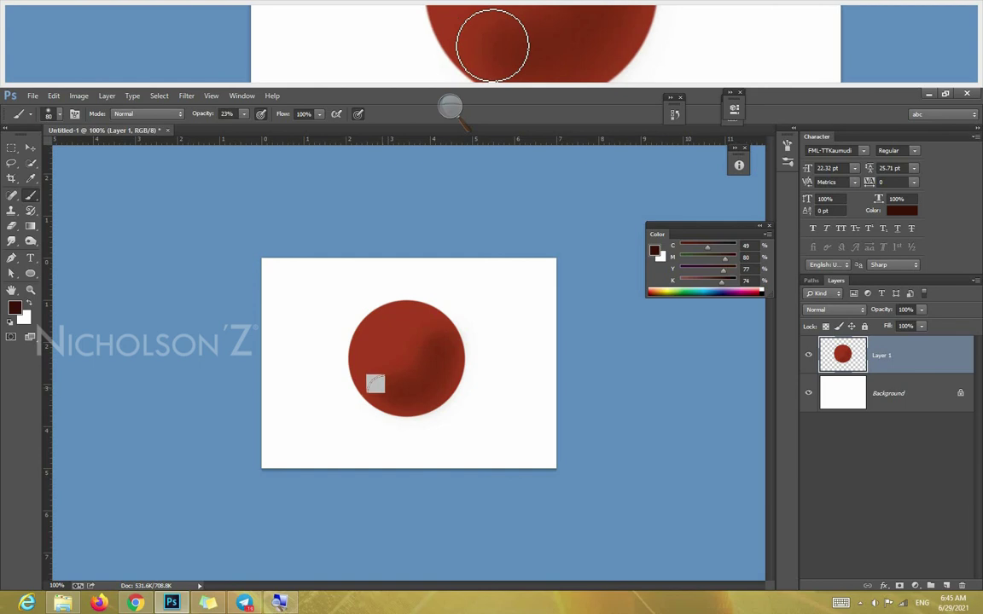
mouse_move(386, 386)
left_mouse_down()
mouse_move(430, 374)
mouse_move(431, 329)
left_mouse_up()
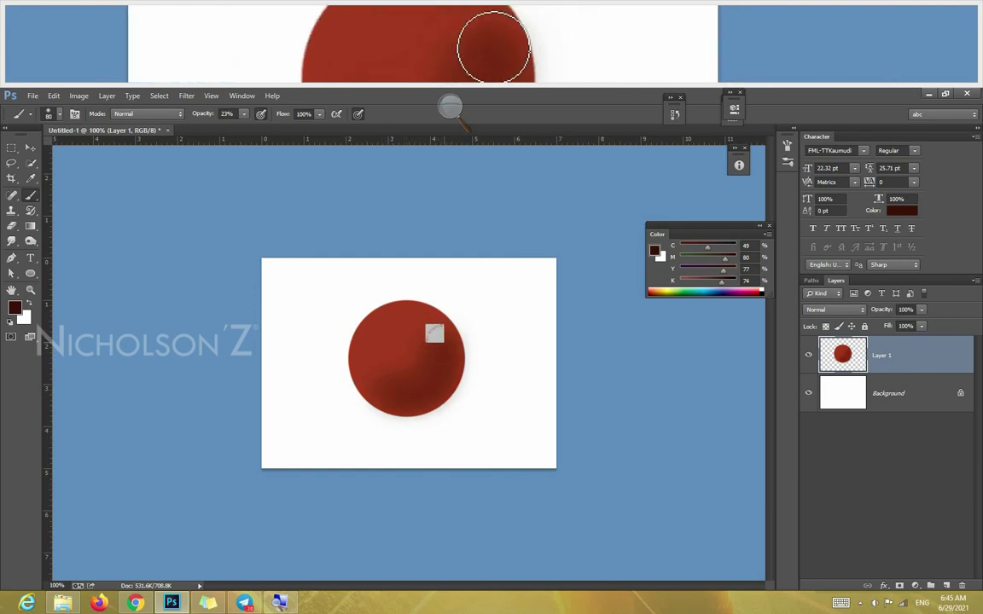
mouse_move(435, 367)
left_mouse_down()
mouse_move(411, 390)
mouse_move(381, 380)
mouse_move(441, 354)
mouse_move(425, 386)
mouse_move(404, 388)
mouse_move(395, 366)
mouse_move(443, 346)
mouse_move(397, 381)
mouse_move(371, 374)
mouse_move(496, 395)
left_mouse_up()
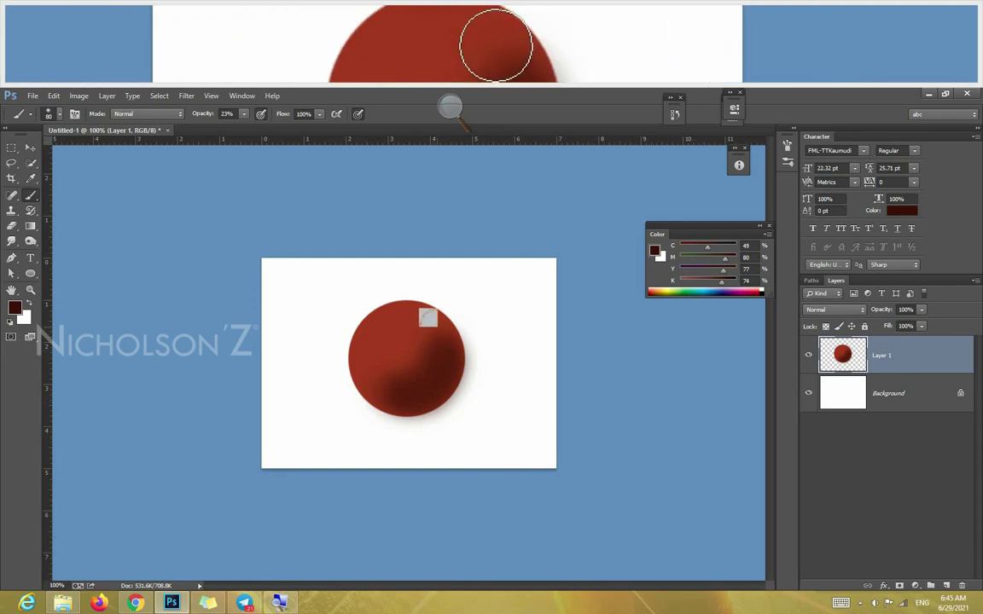
mouse_move(433, 331)
left_mouse_down()
mouse_move(433, 359)
mouse_move(379, 387)
left_mouse_up()
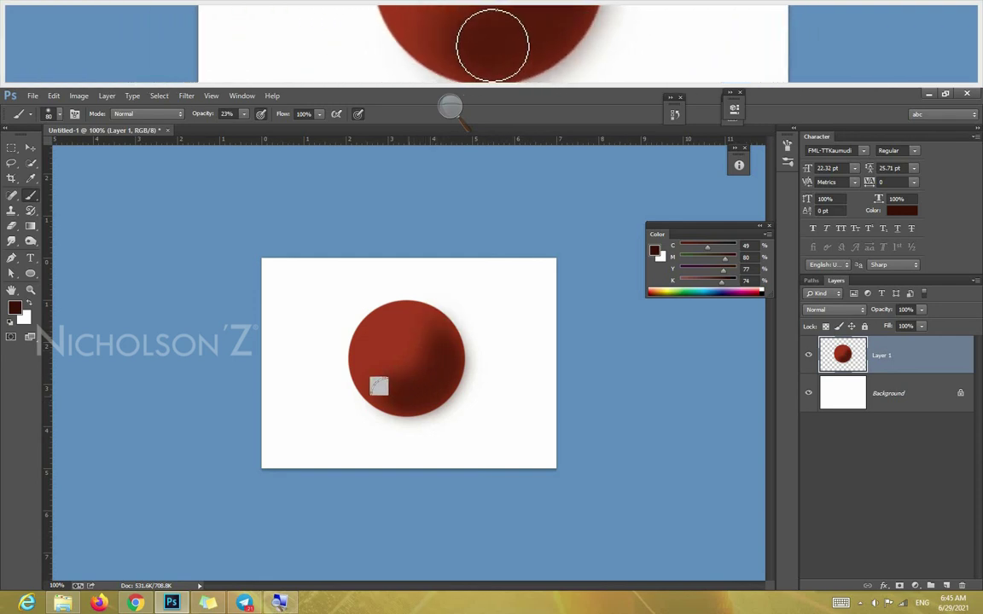
- Try overlapping strokes at 73% hardness along the canvas's left edge, undo them and reset the brush hardness to 0%
right_click(518, 278)
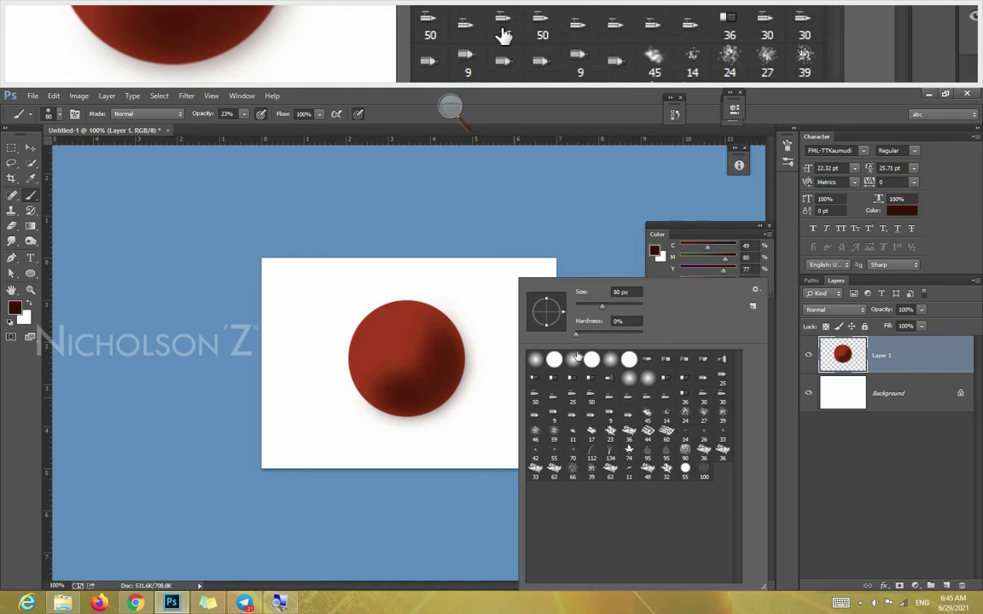
left_click_drag(576, 334, 627, 342)
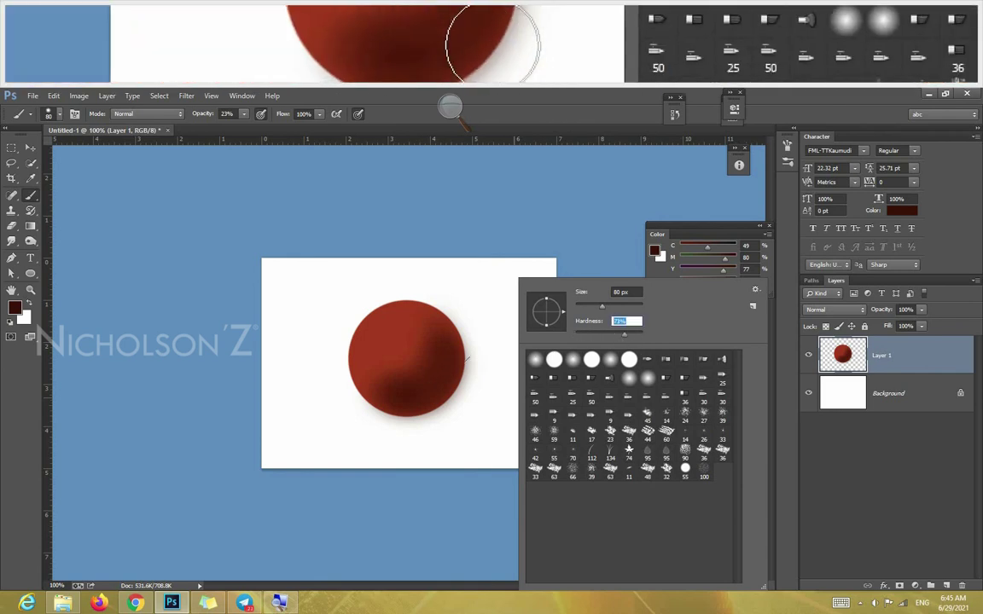
left_click_drag(261, 364, 290, 490)
left_click_drag(285, 347, 301, 480)
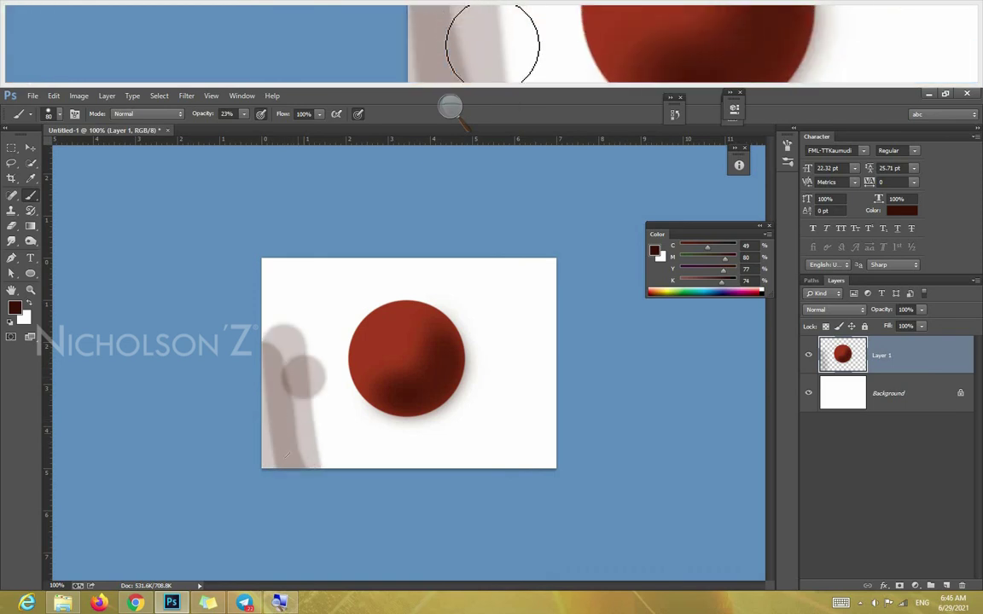
left_click_drag(305, 341, 289, 459)
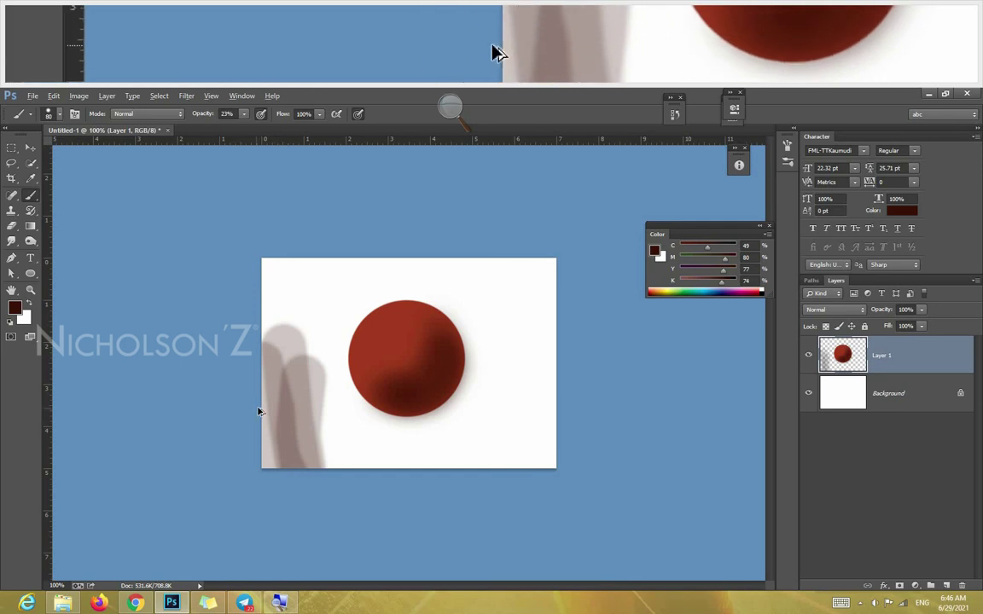
key("ctrl+alt+z")
key("ctrl+alt+z")
key("ctrl+alt+z")
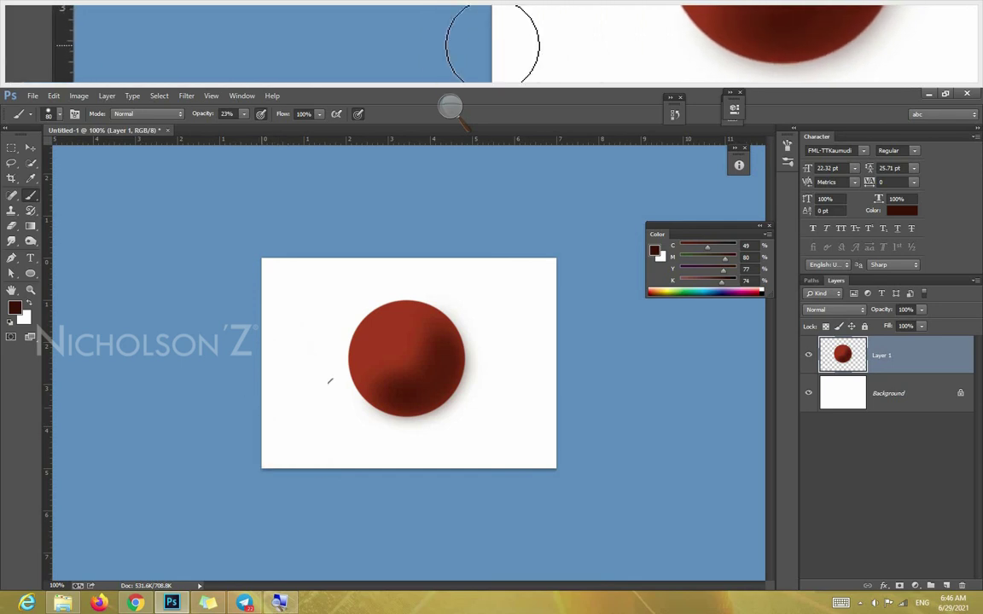
right_click(418, 350)
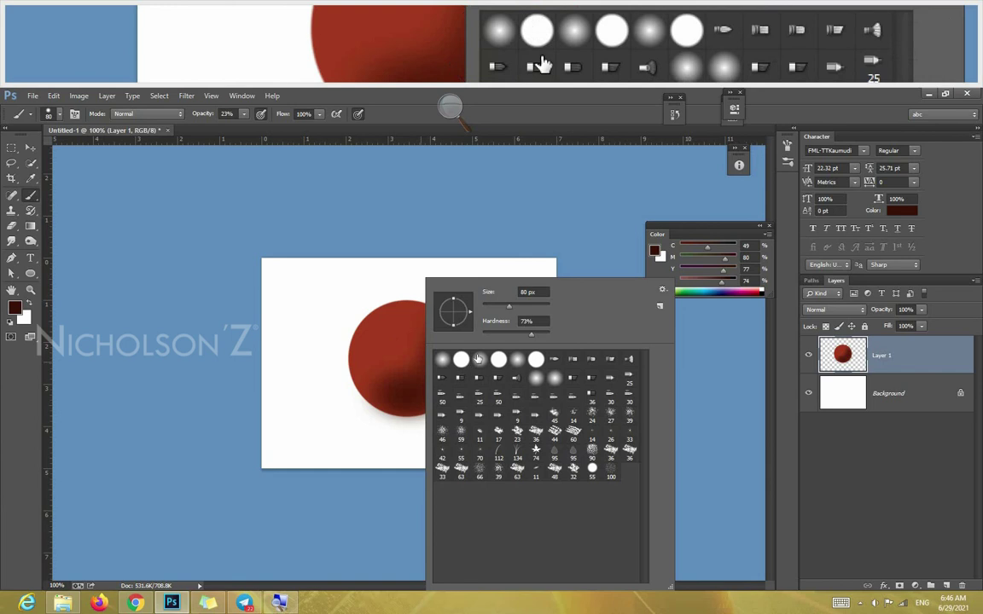
left_click(496, 322)
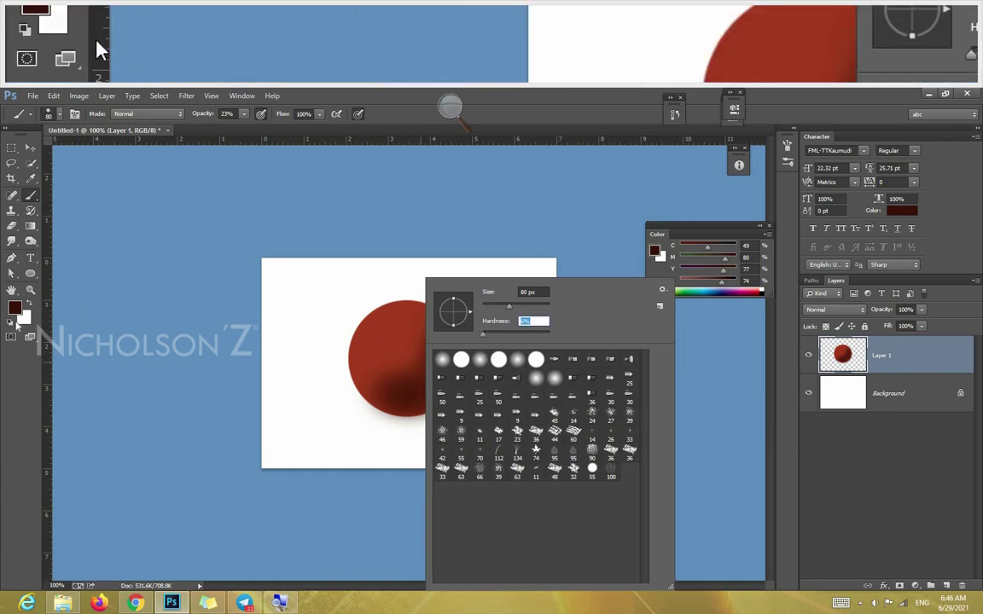
- Set the foreground colour to light pink ffd7ce and paint a soft highlight on the circle's upper-left area
left_click(15, 309)
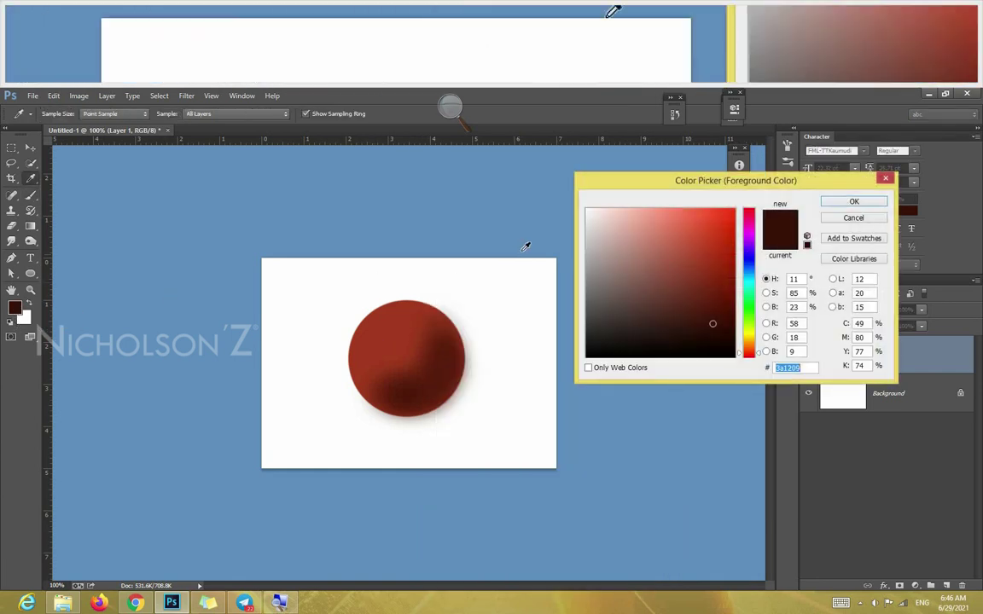
left_click(614, 209)
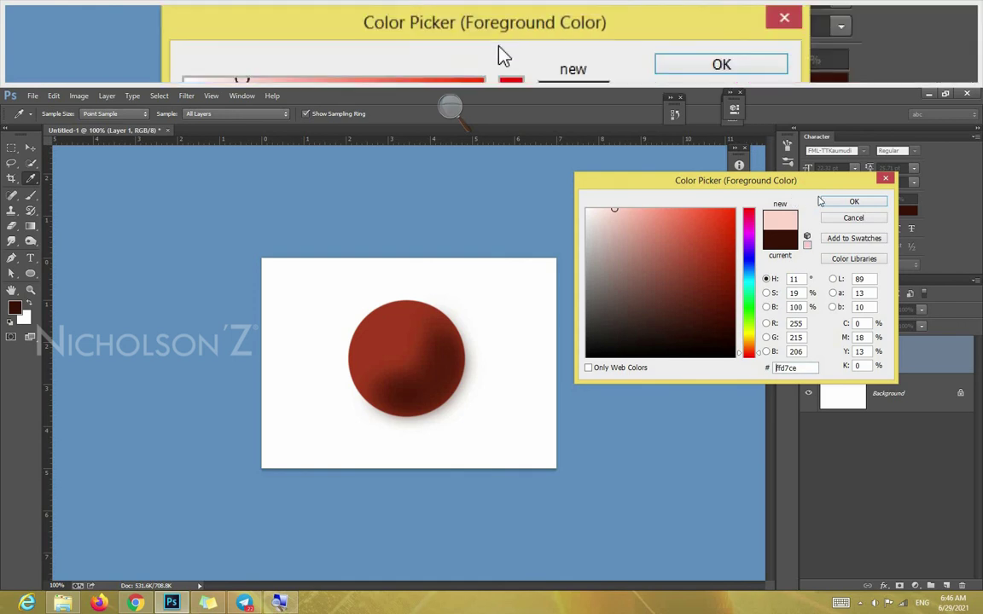
left_click(847, 206)
key("b")
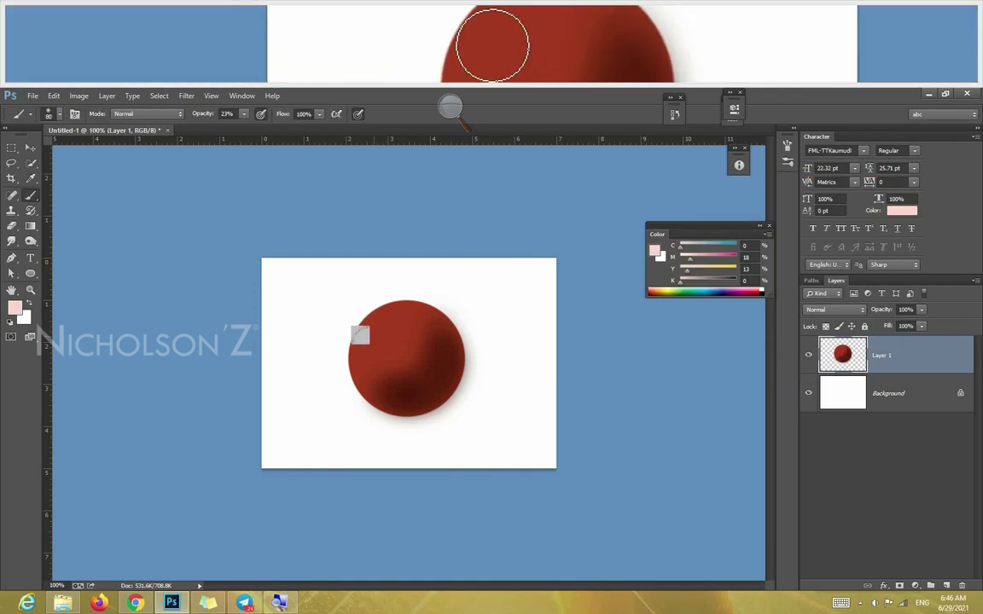
left_click_drag(362, 331, 358, 347)
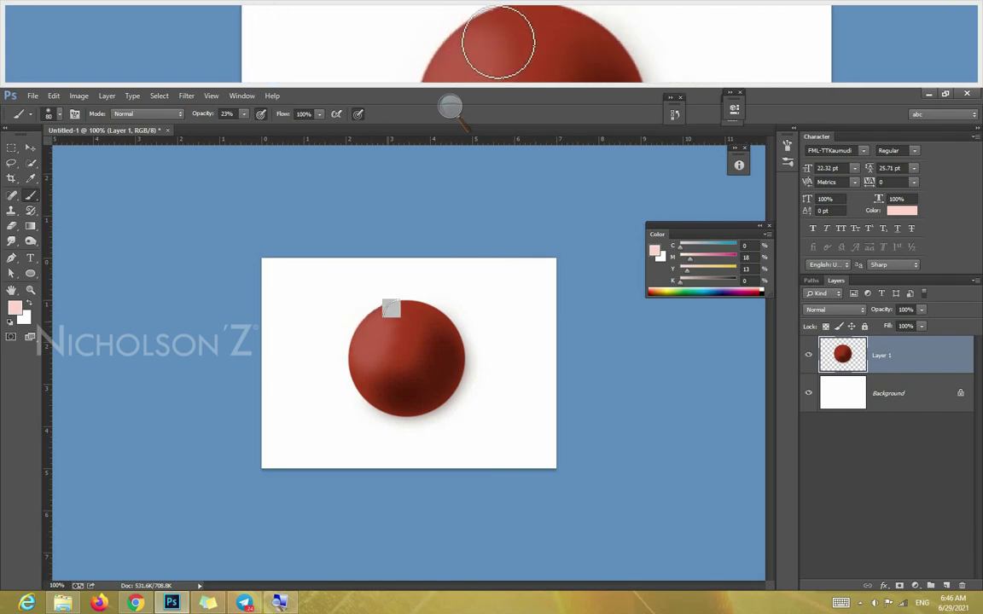
- Try a pink highlight dab on the circle's upper left at 60% brush opacity, and undo it
left_click(245, 114)
left_click_drag(244, 126, 267, 139)
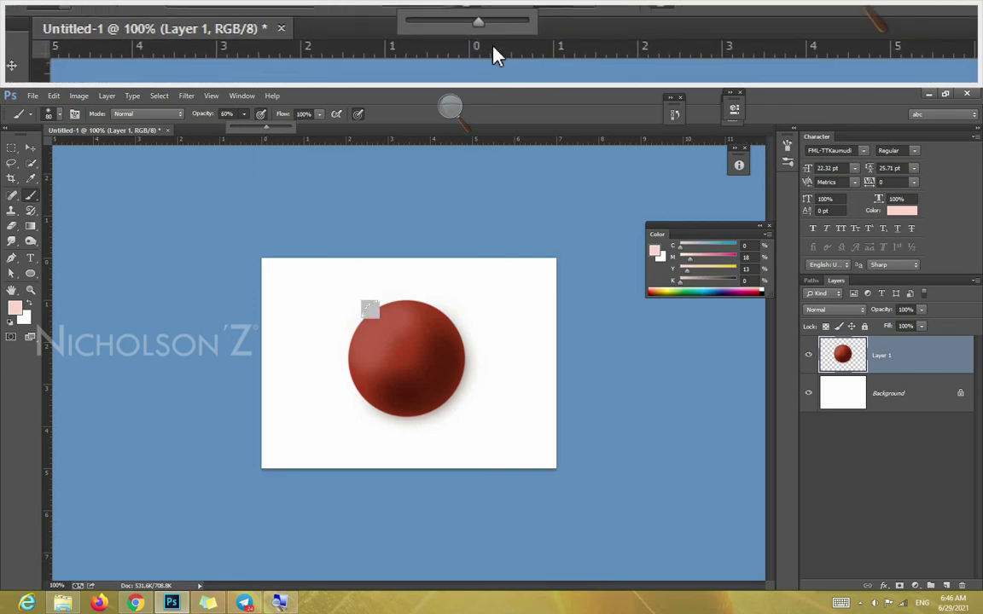
left_click(374, 322)
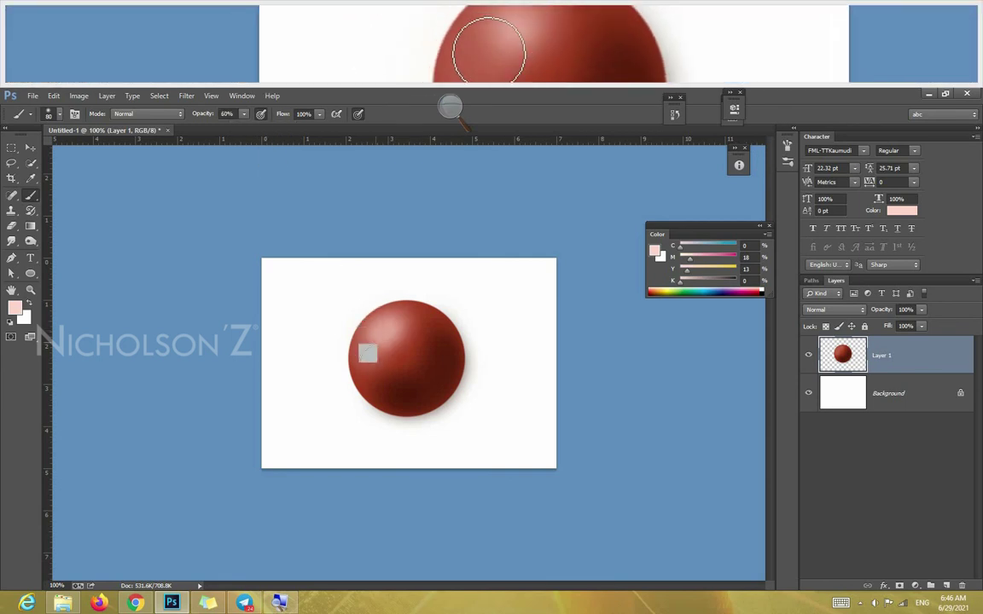
key("ctrl+z")
- Try a brush opacity of 35%, and set it to 20%
left_click(245, 115)
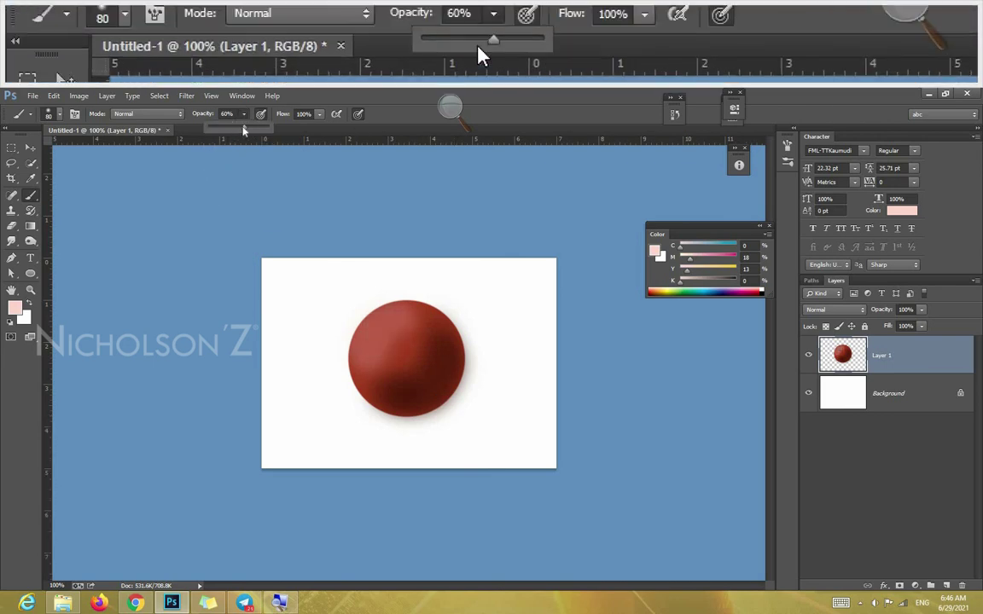
left_click(247, 145)
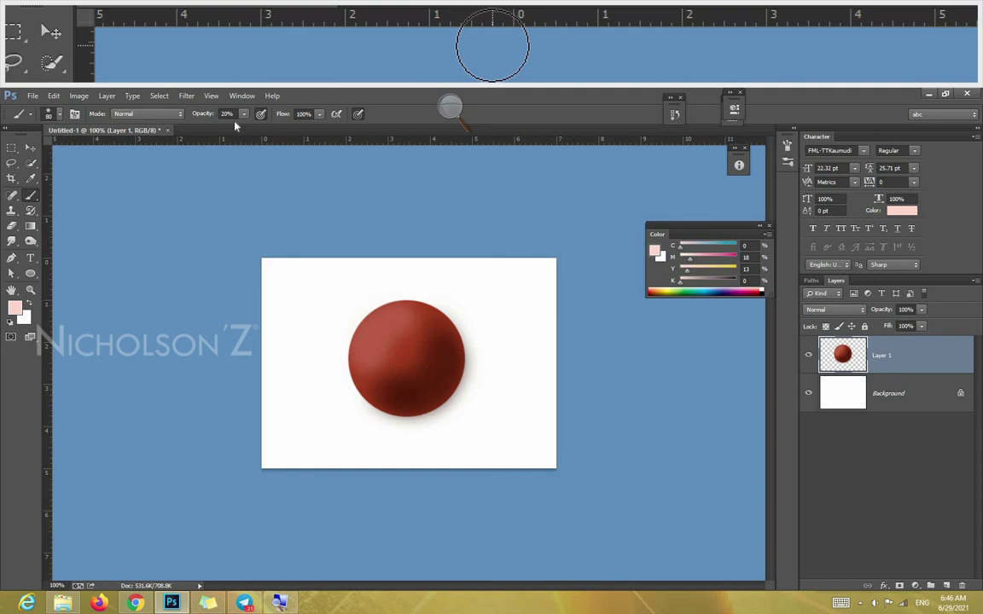
key("3")
key("5")
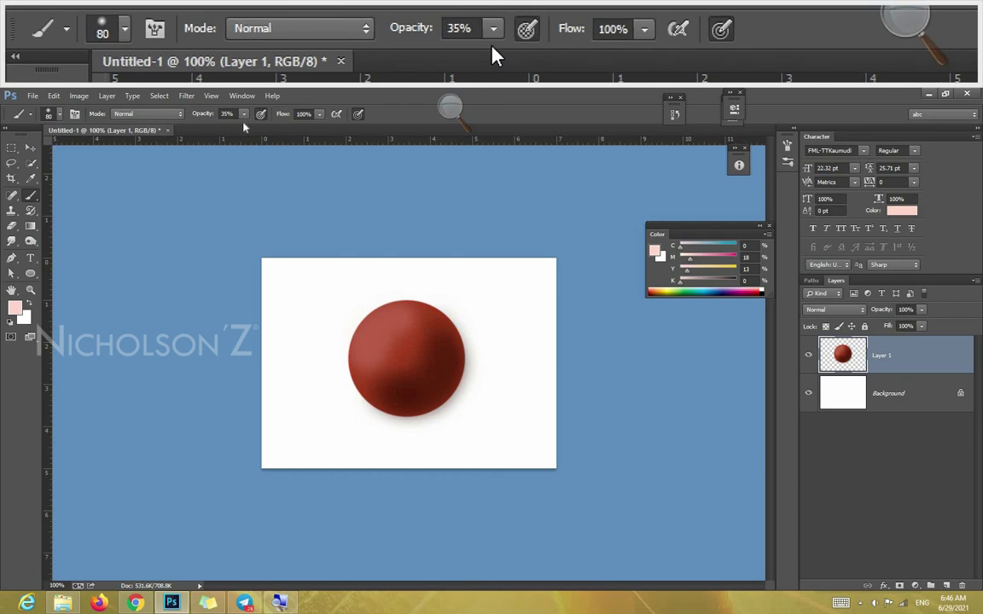
key("2")
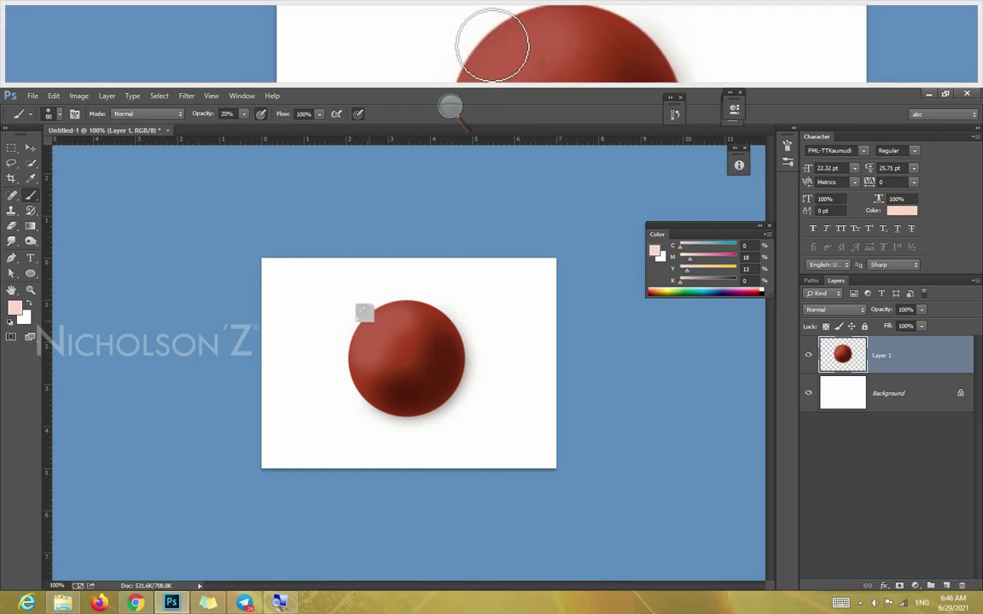
- Build up the circle's upper-left highlight with soft pink dabs at 20% opacity, from a 125 px brush down to 9 px
mouse_move(375, 319)
left_mouse_down()
mouse_move(363, 336)
mouse_move(385, 317)
left_mouse_up()
key("ctrl+z")
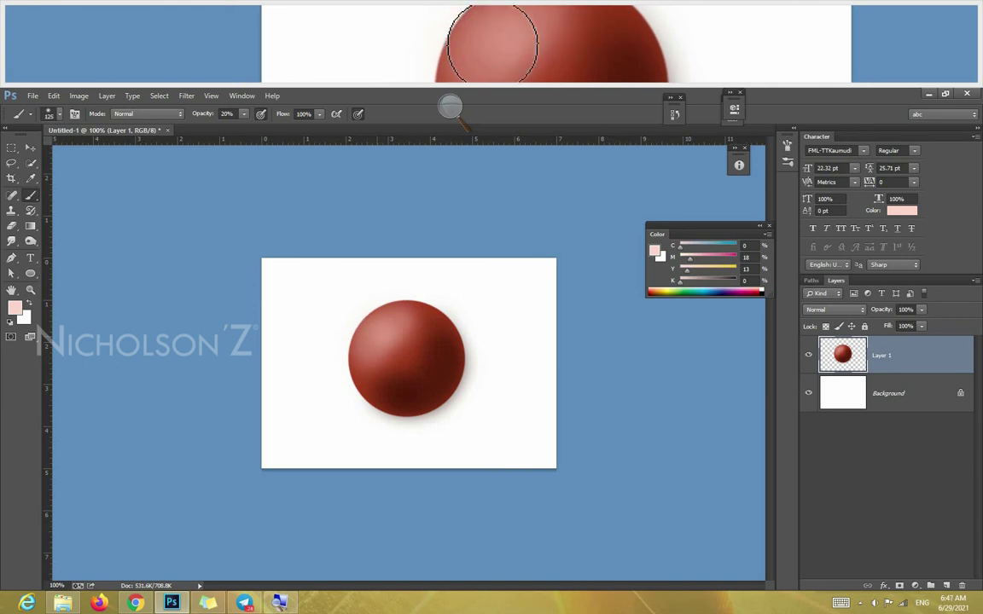
left_click(383, 338)
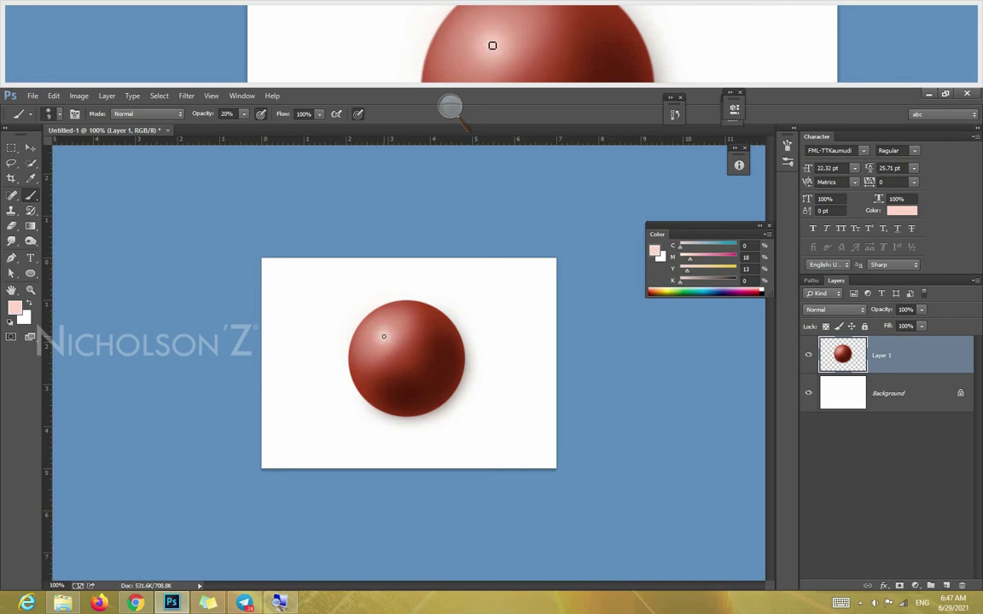
key("bracketleft")
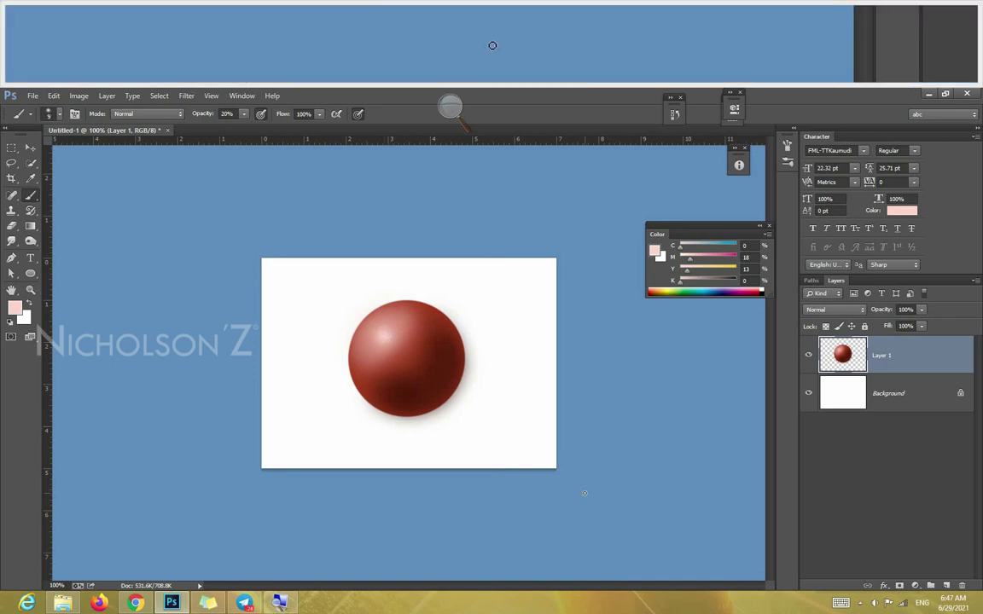